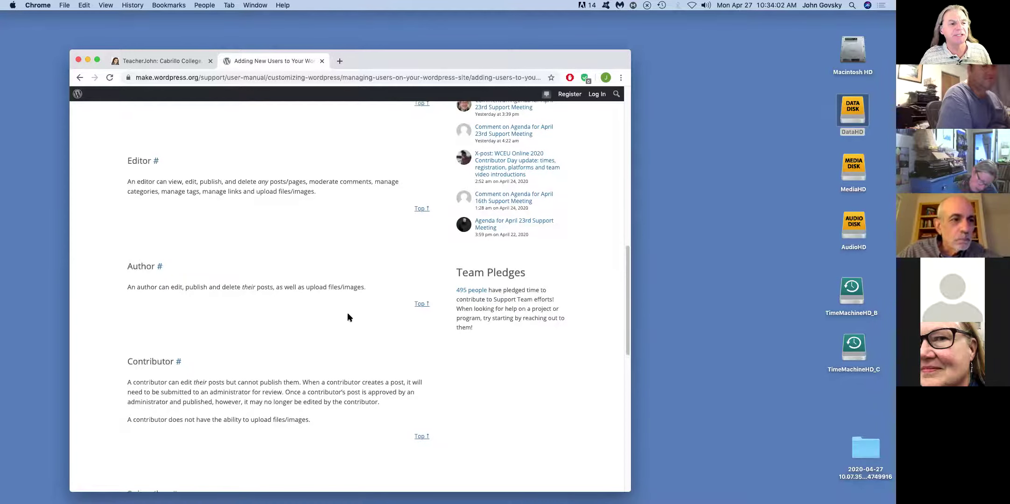
- Scroll to the Adding Users section, then switch to the Exercise 3 page in Safari
{"action": "scroll", "coordinate": [348, 315], "scroll_direction": "down", "scroll_amount": 2}
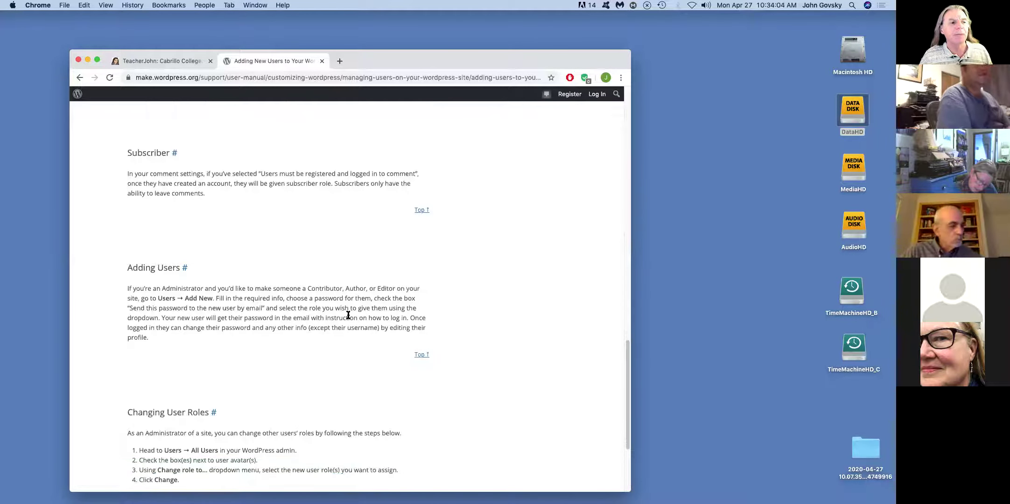
{"action": "scroll", "coordinate": [349, 316], "scroll_direction": "down", "scroll_amount": 2}
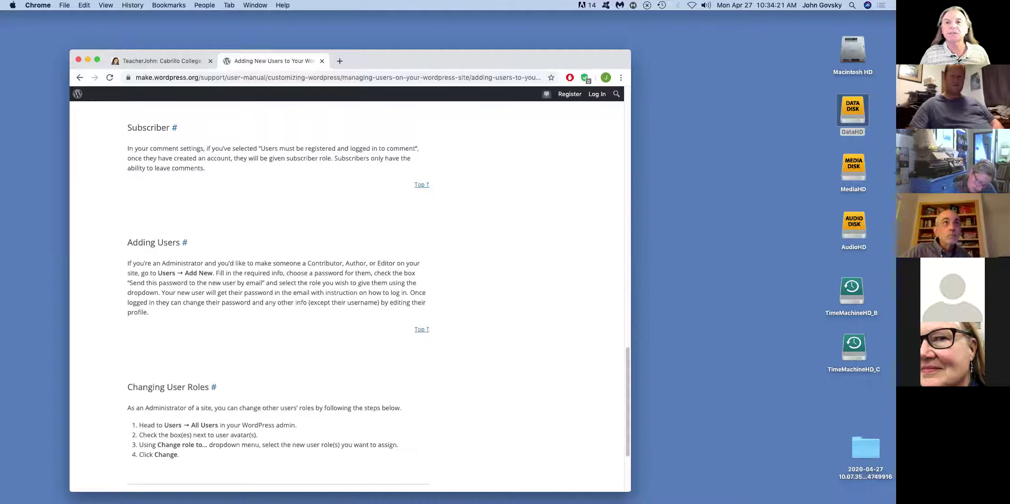
{"action": "key", "text": "super+Tab"}
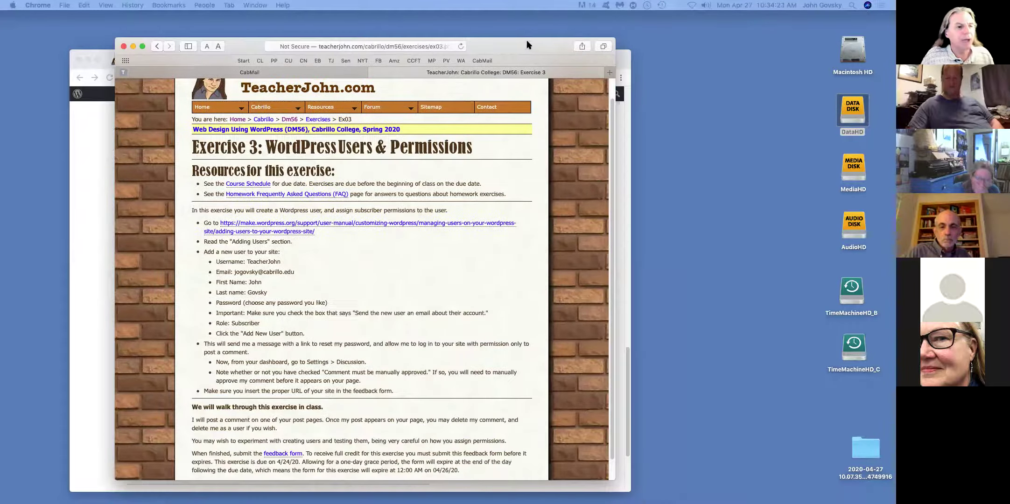
- Reposition the Safari window and enlarge the Exercise 3 page text two steps
{"action": "left_click_drag", "start_coordinate": [571, 127], "coordinate": [527, 39]}
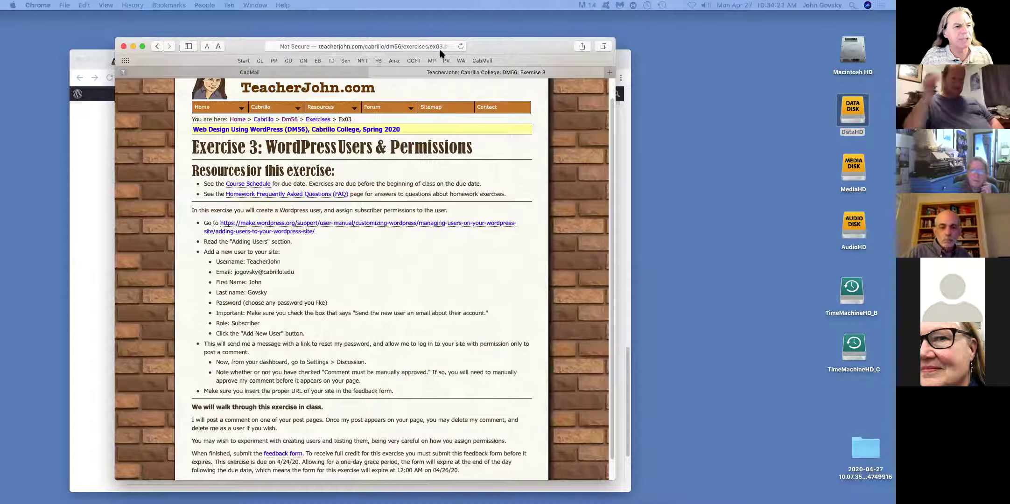
{"action": "left_click_drag", "start_coordinate": [442, 51], "coordinate": [357, 59]}
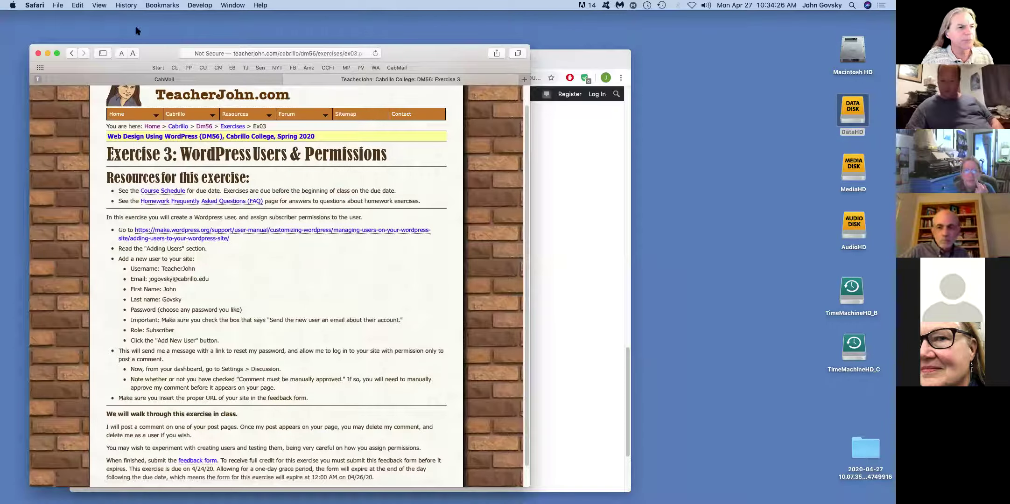
{"action": "left_click", "coordinate": [133, 53]}
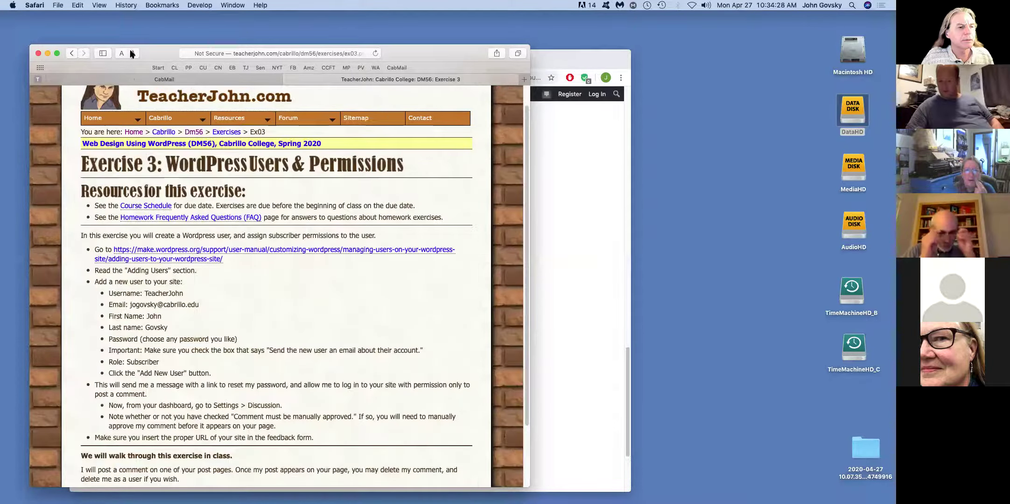
{"action": "key", "text": "super+plus"}
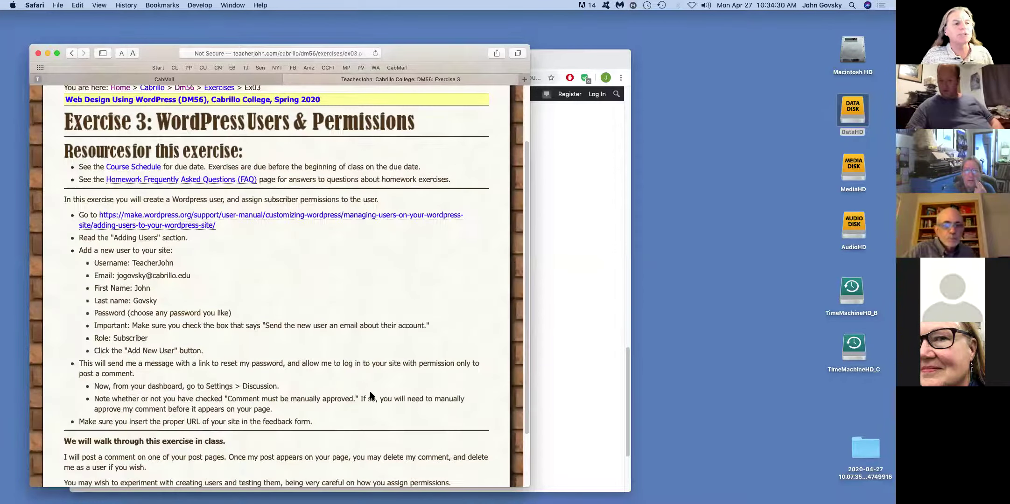
{"action": "scroll", "coordinate": [200, 174], "scroll_direction": "down", "scroll_amount": 3}
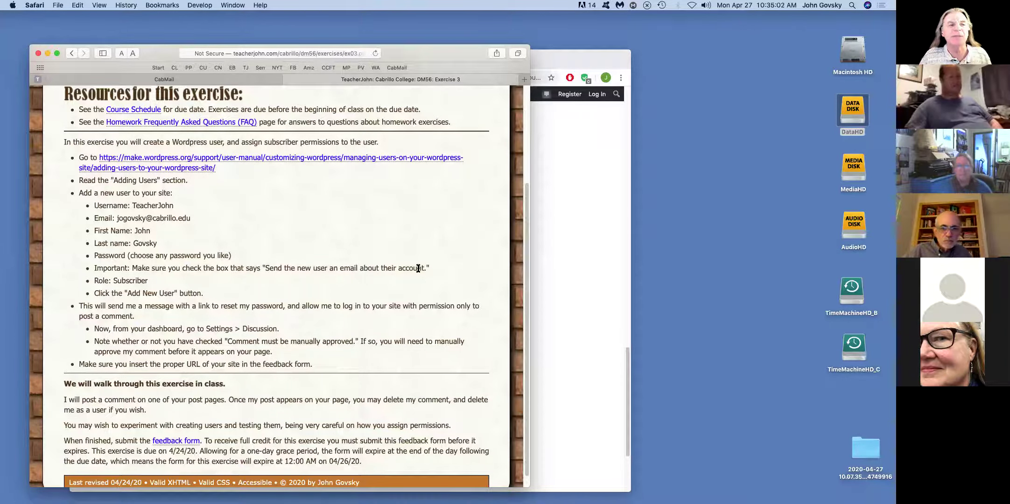
- Highlight 'Subscriber' on the Role line, then minimize Safari to reveal the WordPress manual
{"action": "double_click", "coordinate": [133, 280]}
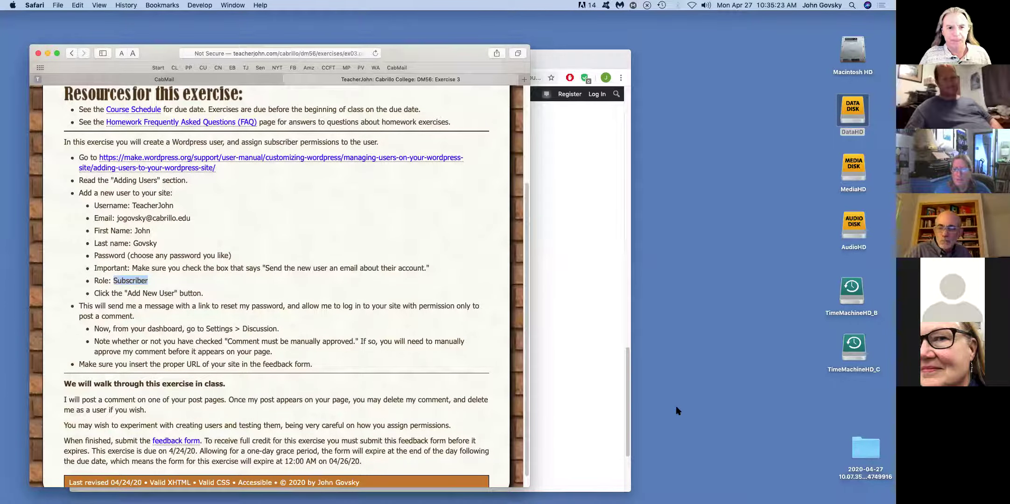
{"action": "left_click_drag", "start_coordinate": [435, 52], "coordinate": [461, 60]}
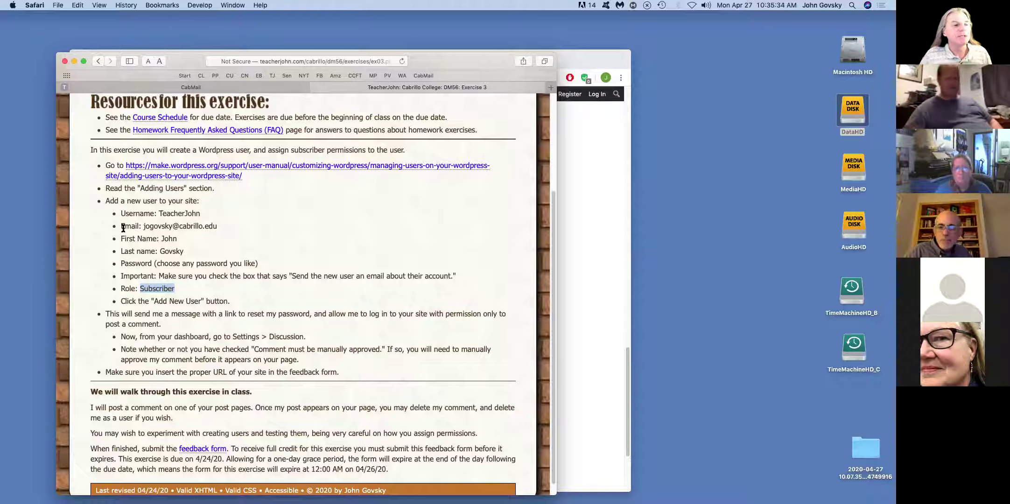
{"action": "key", "text": "super+m"}
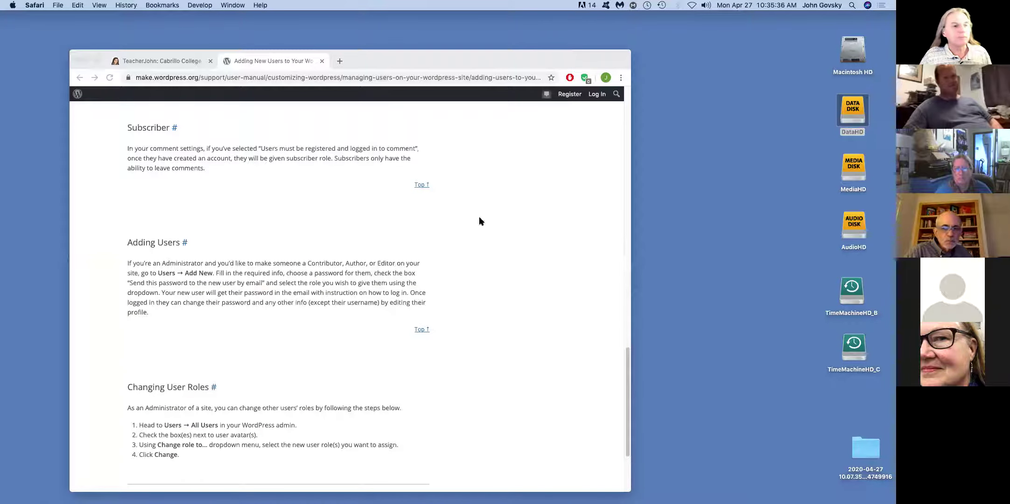
- Open a new Chrome window beside the manual and load the TeacherJohn.com home page
{"action": "scroll", "coordinate": [260, 300], "scroll_direction": "down", "scroll_amount": 1}
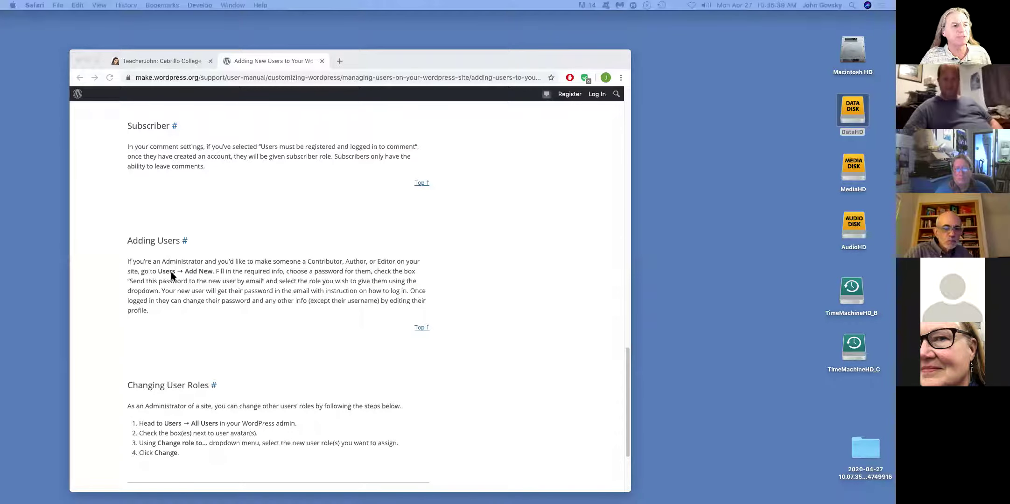
{"action": "left_click_drag", "start_coordinate": [430, 57], "coordinate": [371, 49]}
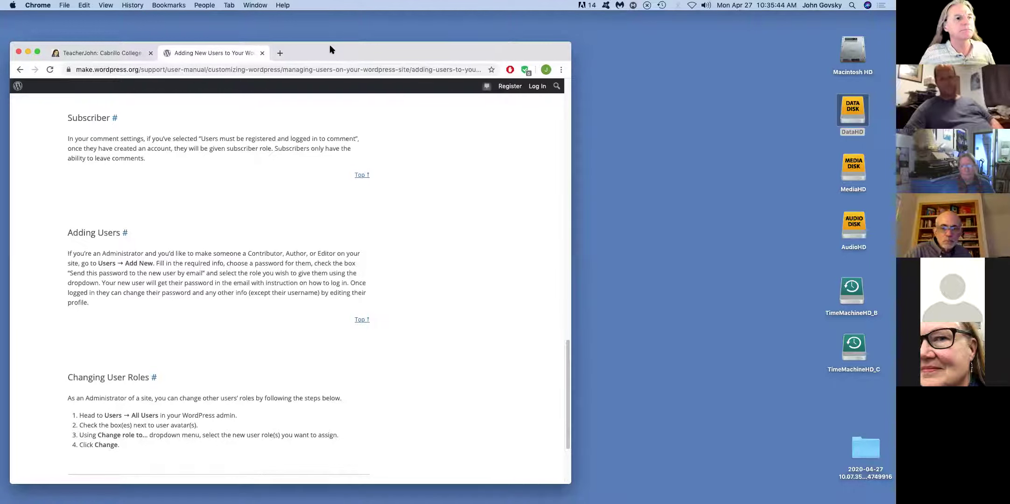
{"action": "left_click", "coordinate": [65, 5]}
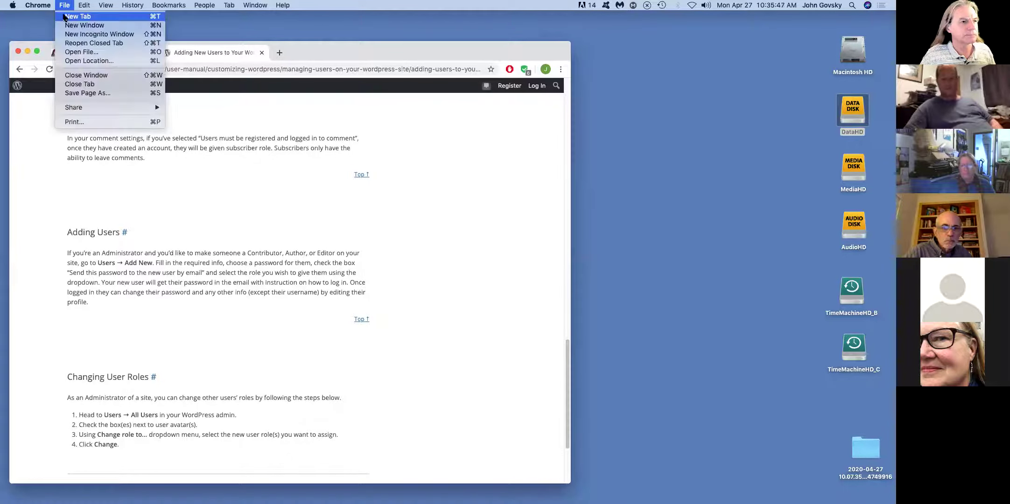
{"action": "left_click", "coordinate": [75, 26]}
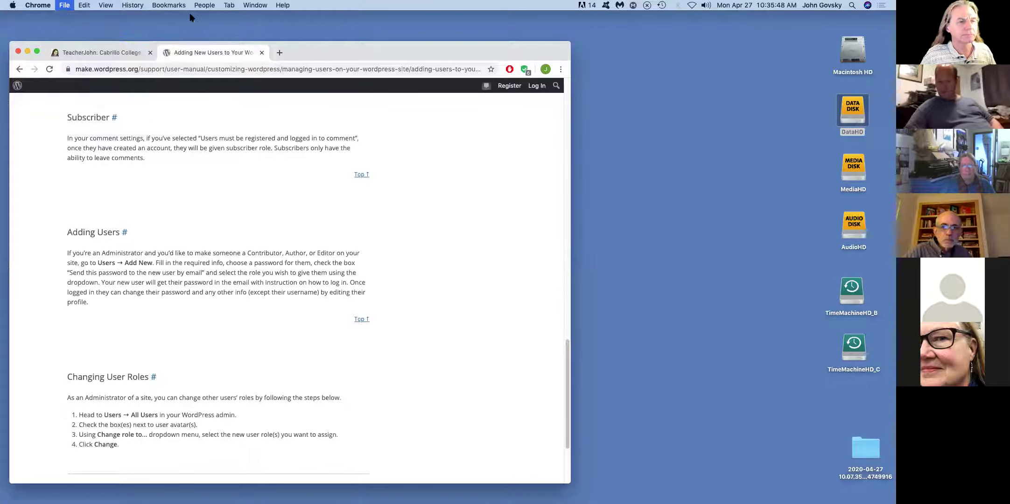
{"action": "left_click_drag", "start_coordinate": [211, 60], "coordinate": [409, 56]}
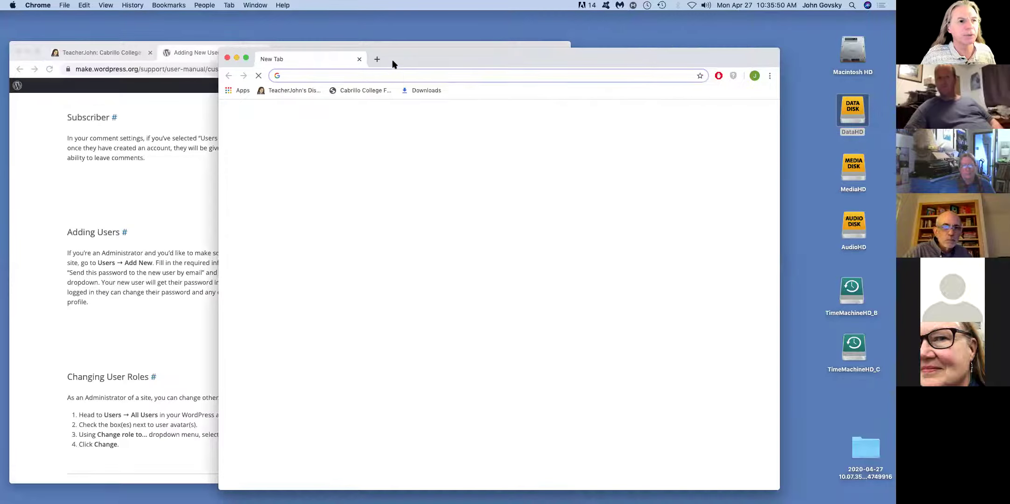
{"action": "left_click", "coordinate": [271, 93]}
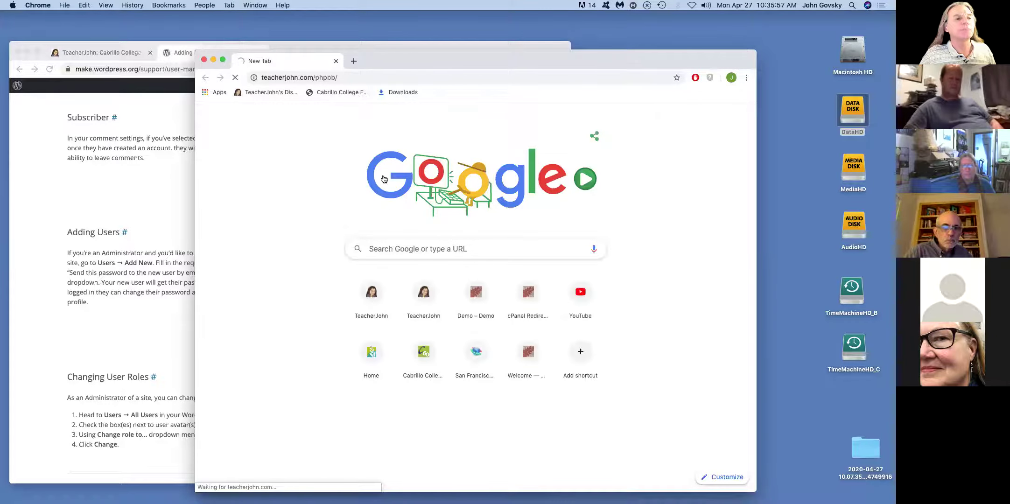
{"action": "left_click", "coordinate": [370, 297]}
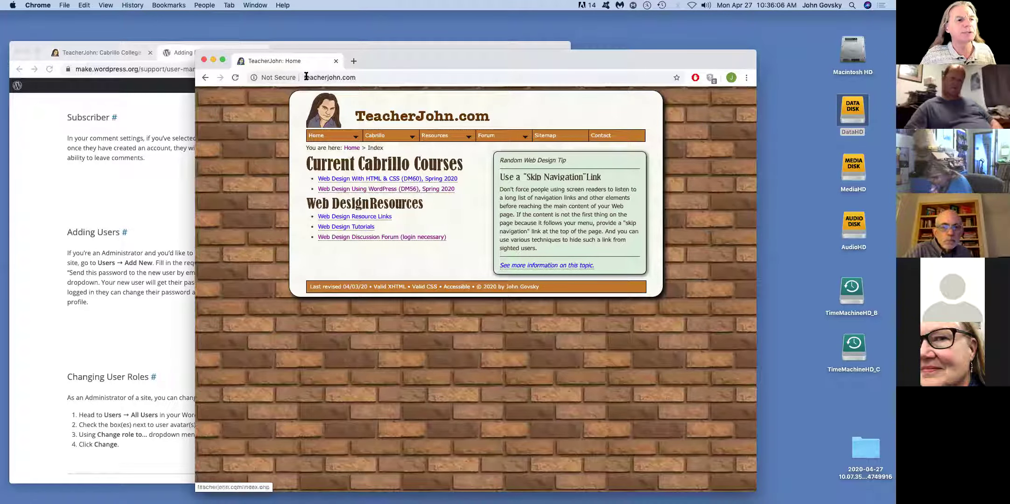
- Load designcruz.com/John in the address bar to reach its WordPress login page
{"action": "left_click", "coordinate": [372, 78]}
{"action": "type", "text": "design"}
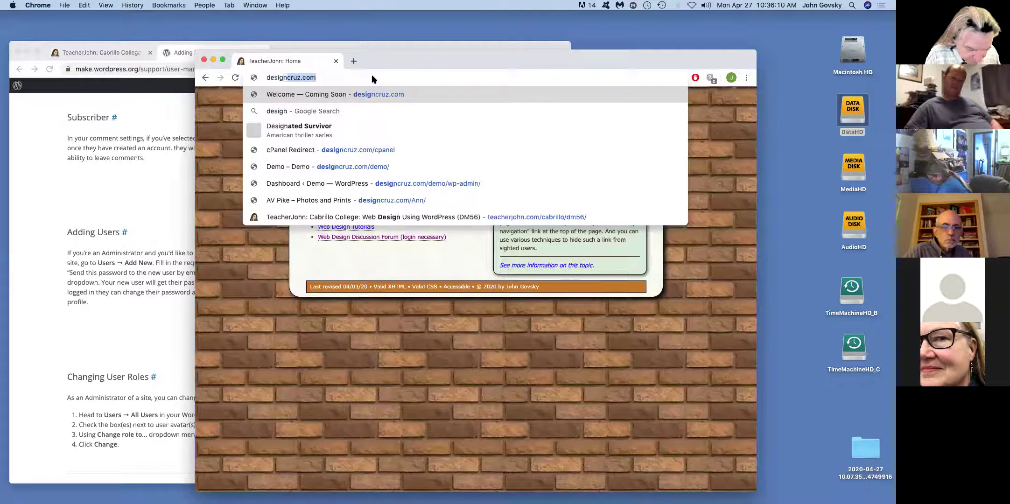
{"action": "type", "text": "cruz.co"}
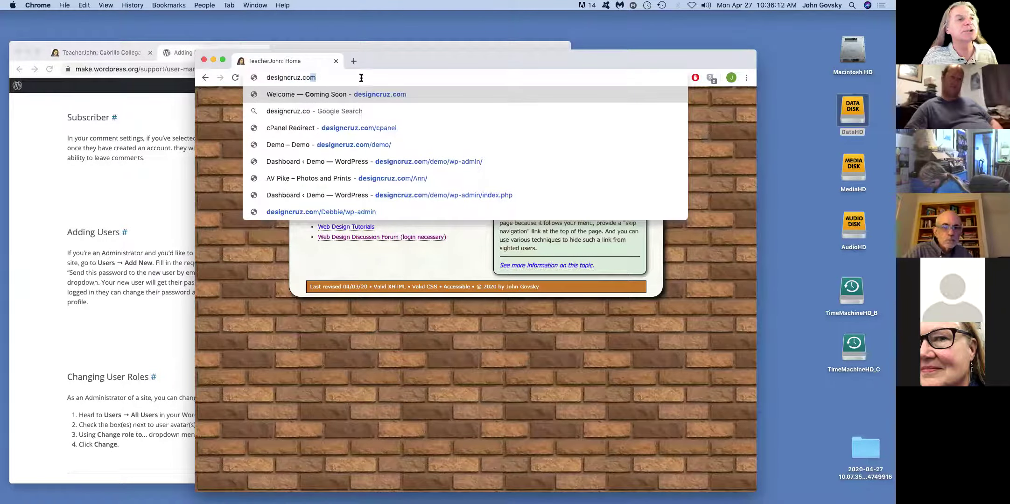
{"action": "key", "text": "Return"}
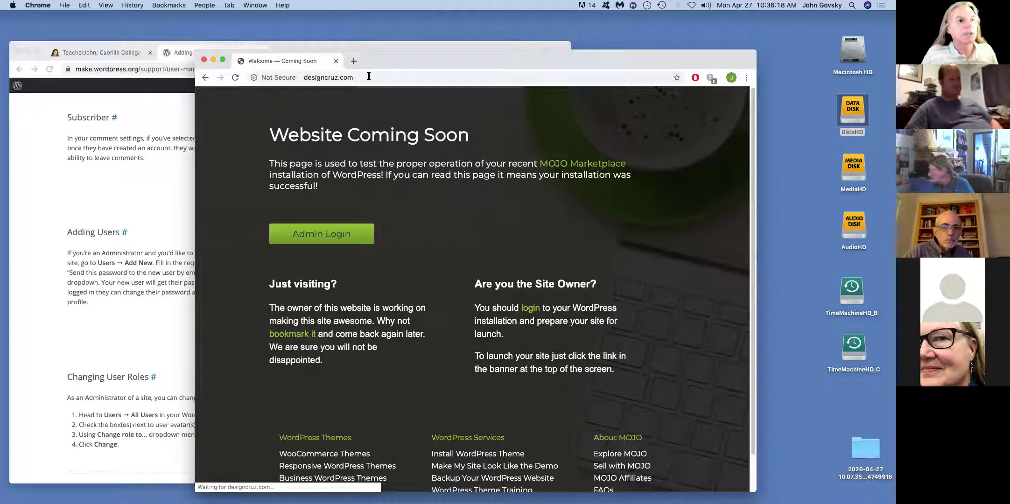
{"action": "type", "text": "/John"}
{"action": "key", "text": "Return"}
{"action": "left_click", "coordinate": [300, 77]}
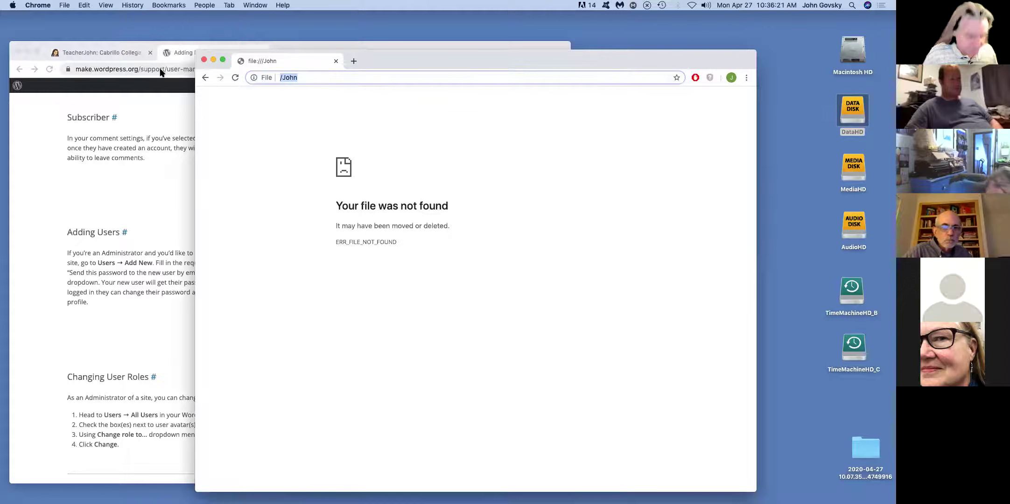
{"action": "type", "text": "designcruz.com"}
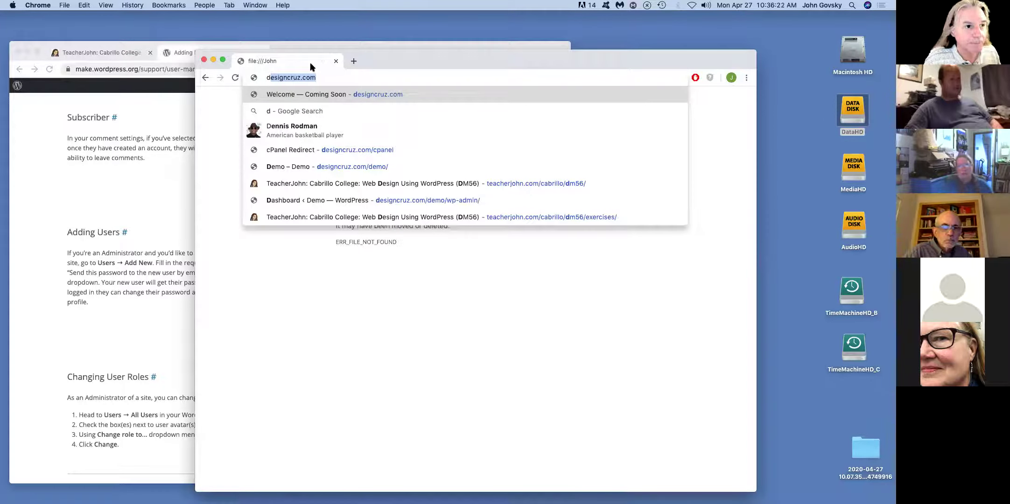
{"action": "left_click", "coordinate": [329, 76]}
{"action": "type", "text": "/John"}
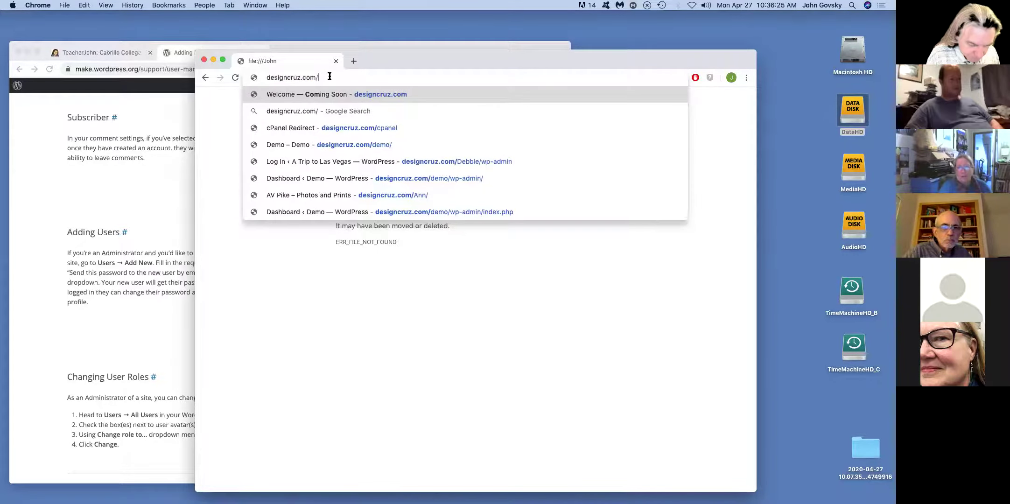
{"action": "key", "text": "Return"}
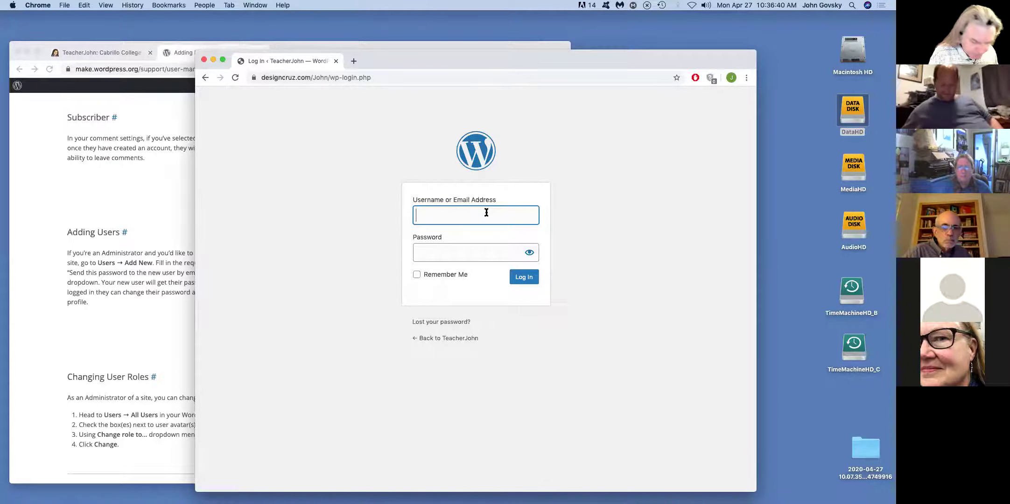
- Log in with the site's username and account password to reach the Dashboard
{"action": "type", "text": "John"}
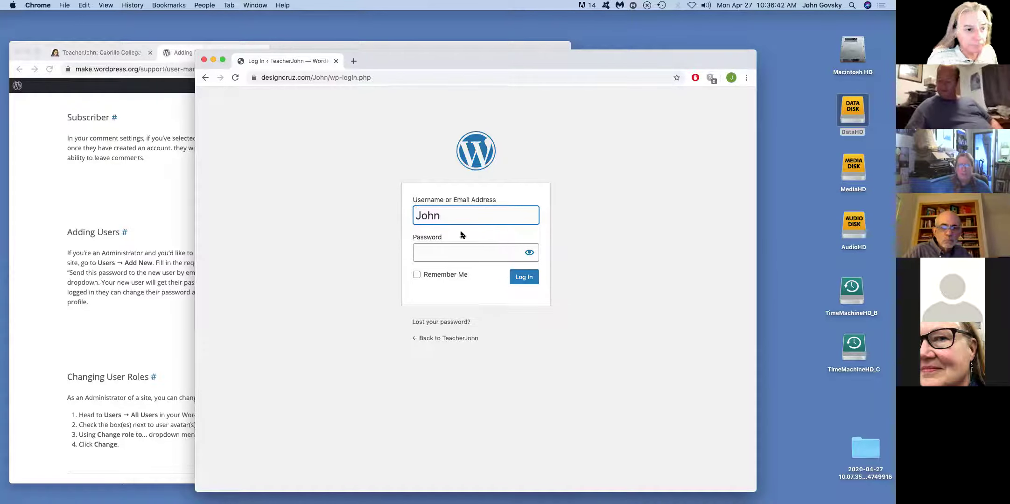
{"action": "left_click", "coordinate": [461, 255]}
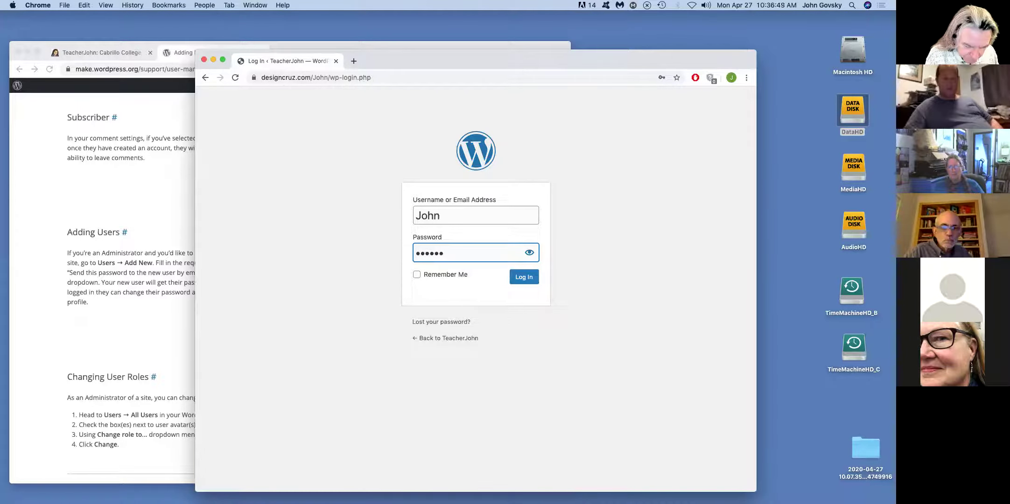
{"action": "type", "text": "*"}
{"action": "key", "text": "Return"}
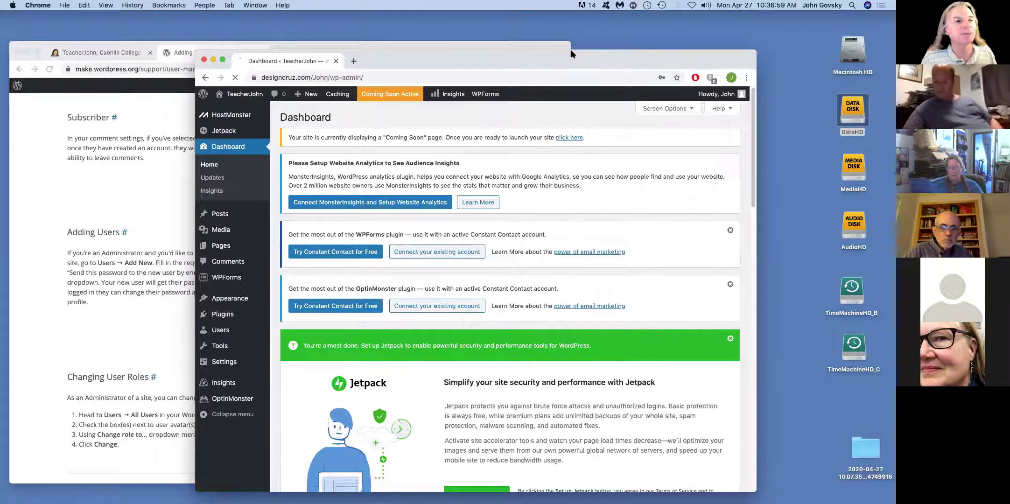
- Rearrange the documentation and WordPress dashboard windows, ending with the dashboard in front
{"action": "left_click_drag", "start_coordinate": [570, 50], "coordinate": [588, 54]}
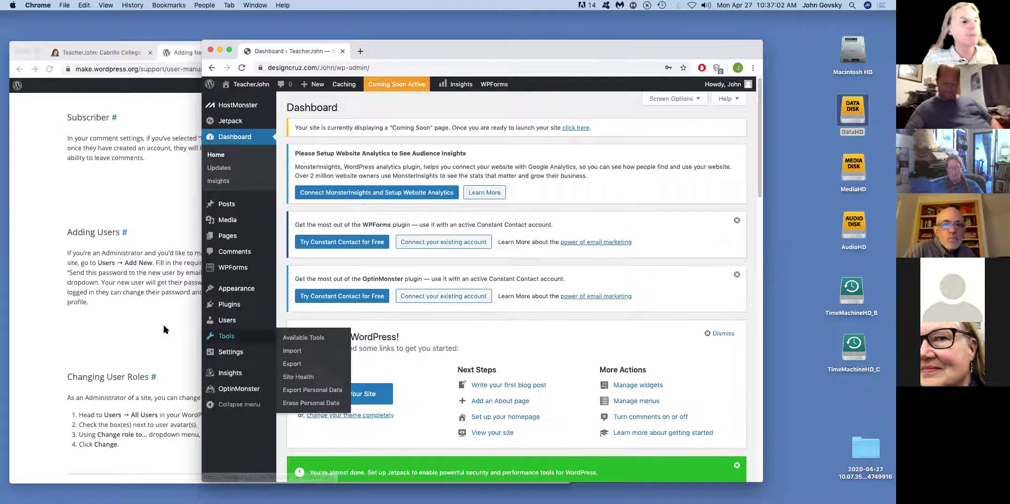
{"action": "left_click", "coordinate": [108, 247]}
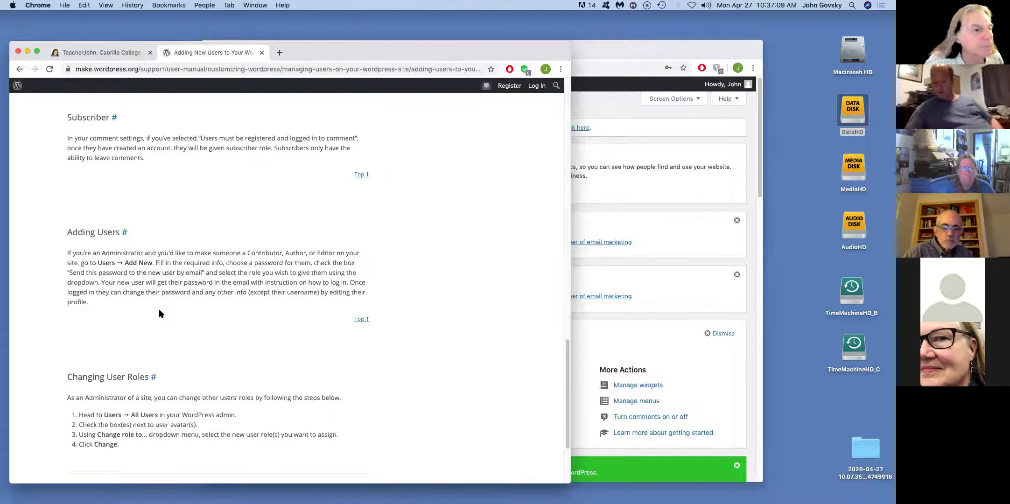
{"action": "left_click", "coordinate": [685, 269]}
- Visit the public site, return to the Dashboard, and open Users > All Users
{"action": "mouse_move", "coordinate": [229, 321]}
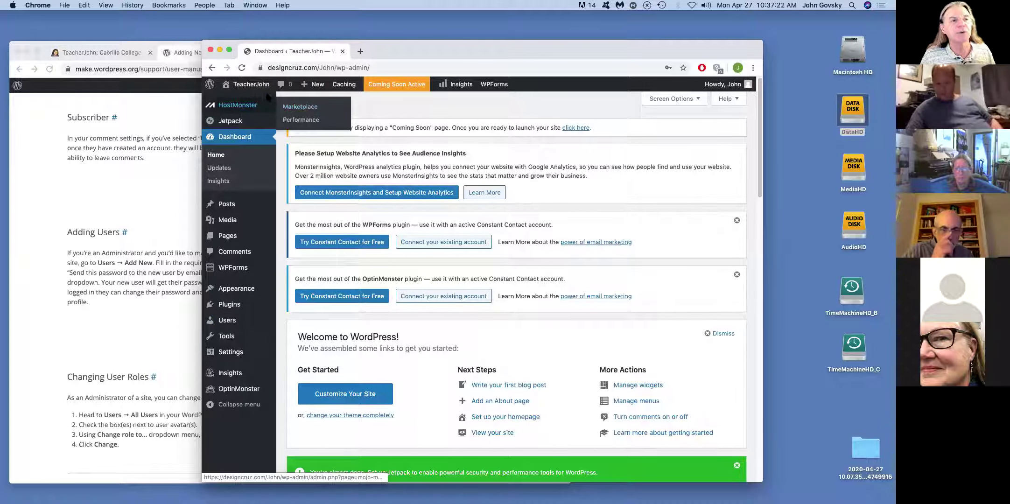
{"action": "mouse_move", "coordinate": [234, 92]}
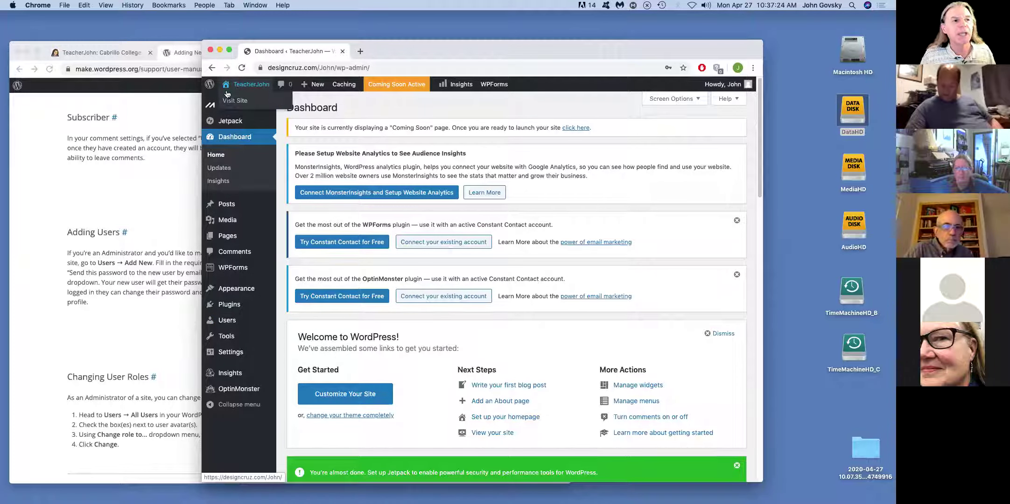
{"action": "left_click", "coordinate": [252, 85]}
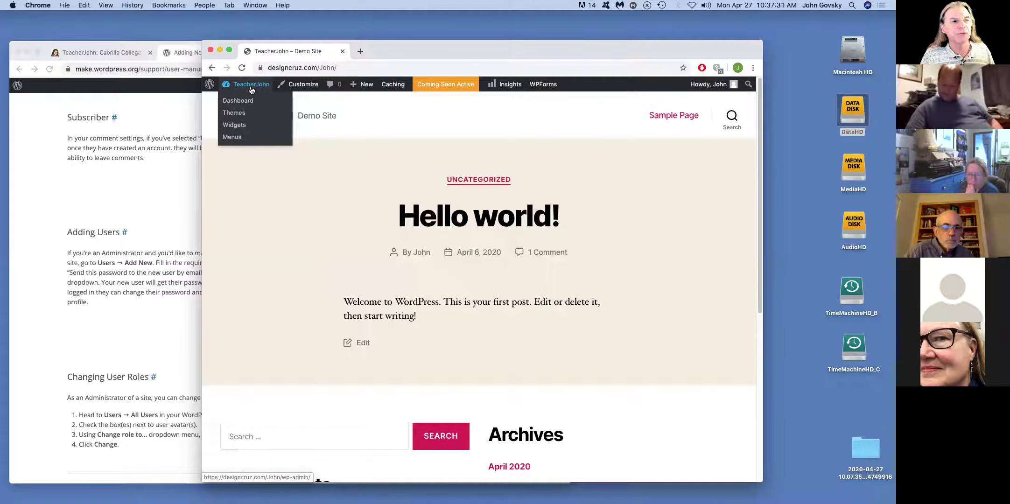
{"action": "left_click", "coordinate": [241, 102]}
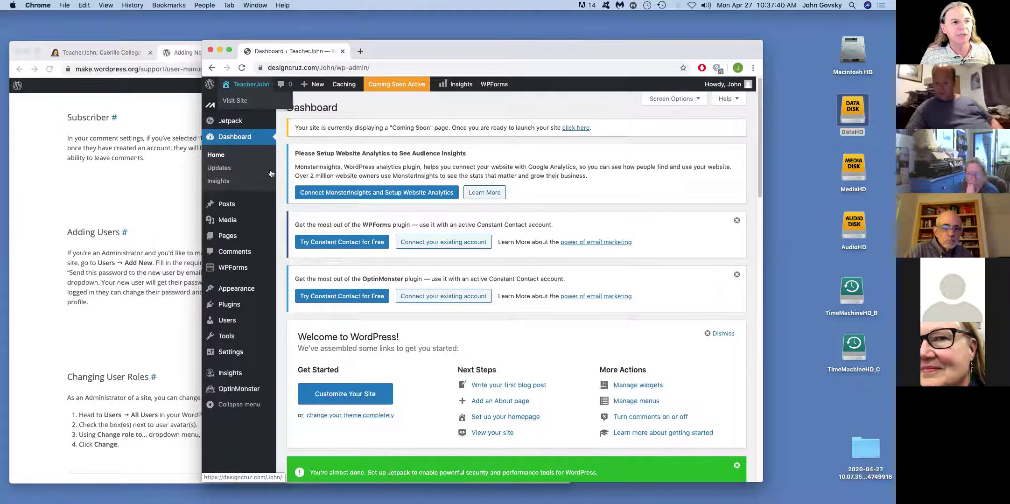
{"action": "mouse_move", "coordinate": [224, 326]}
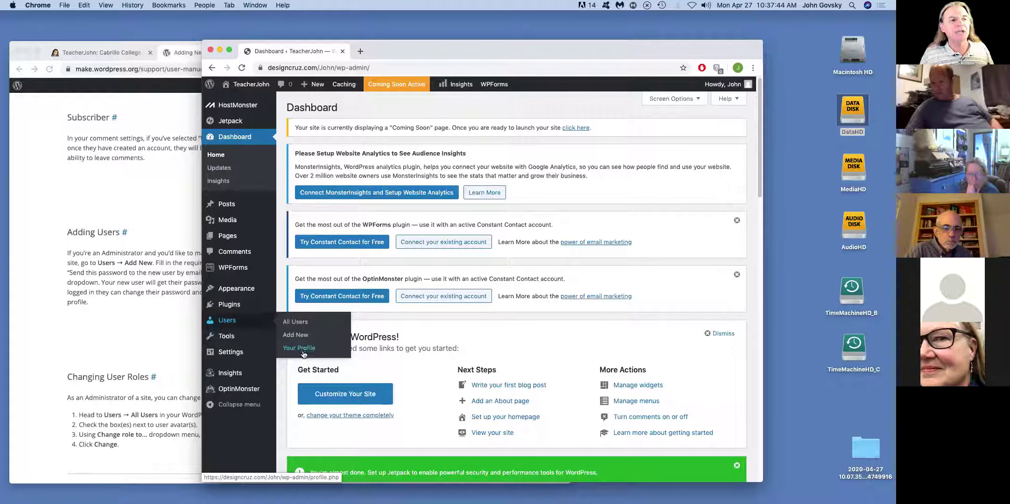
{"action": "left_click", "coordinate": [300, 323]}
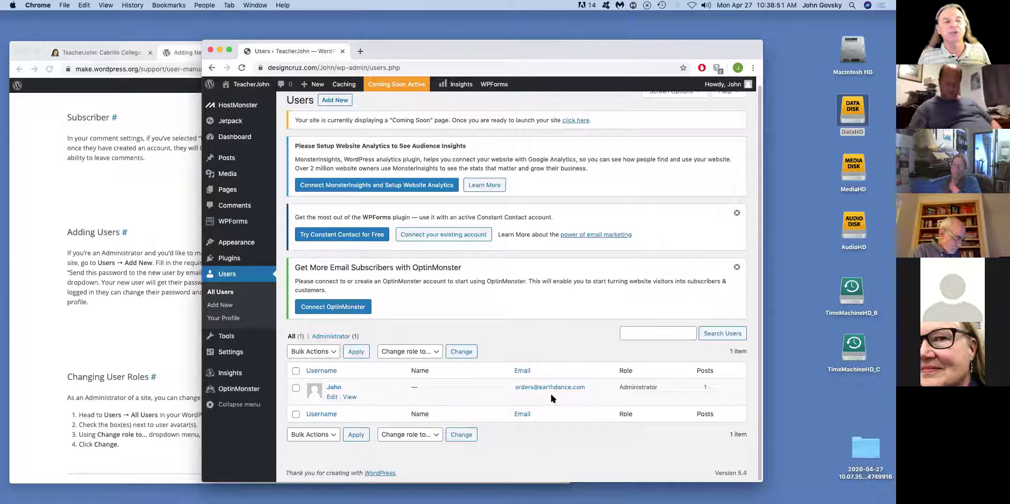
- Open Your Profile, scroll to Name and Contact Info, and select the Email field text
{"action": "left_click", "coordinate": [228, 322]}
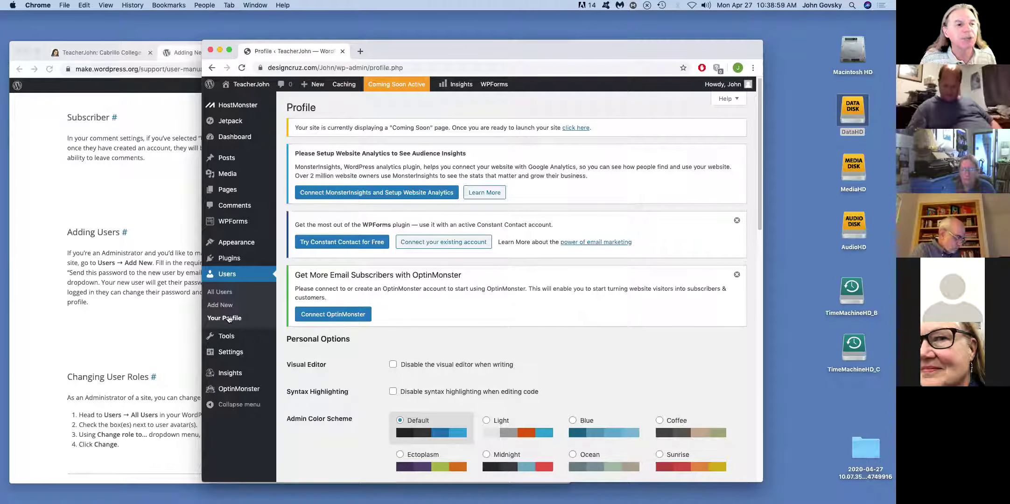
{"action": "scroll", "coordinate": [466, 308], "scroll_direction": "down", "scroll_amount": 6}
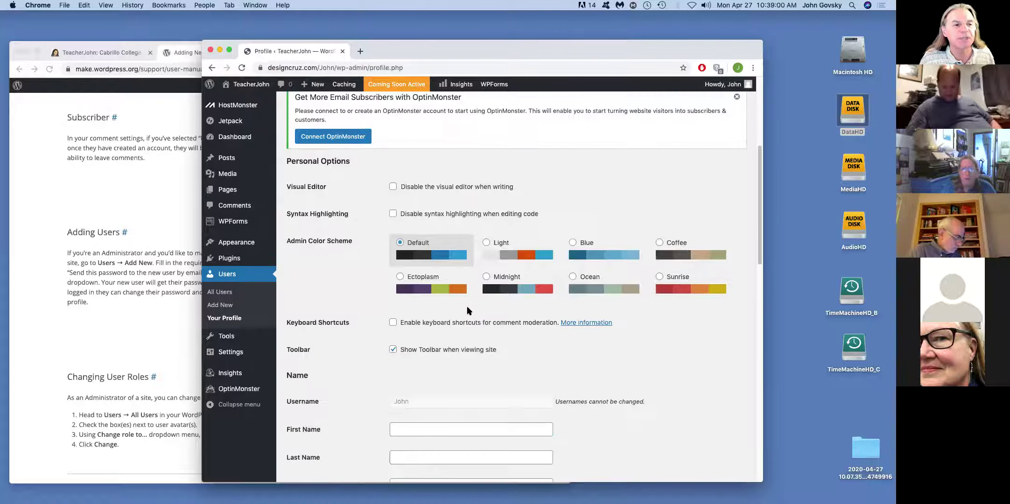
{"action": "scroll", "coordinate": [496, 312], "scroll_direction": "down", "scroll_amount": 3}
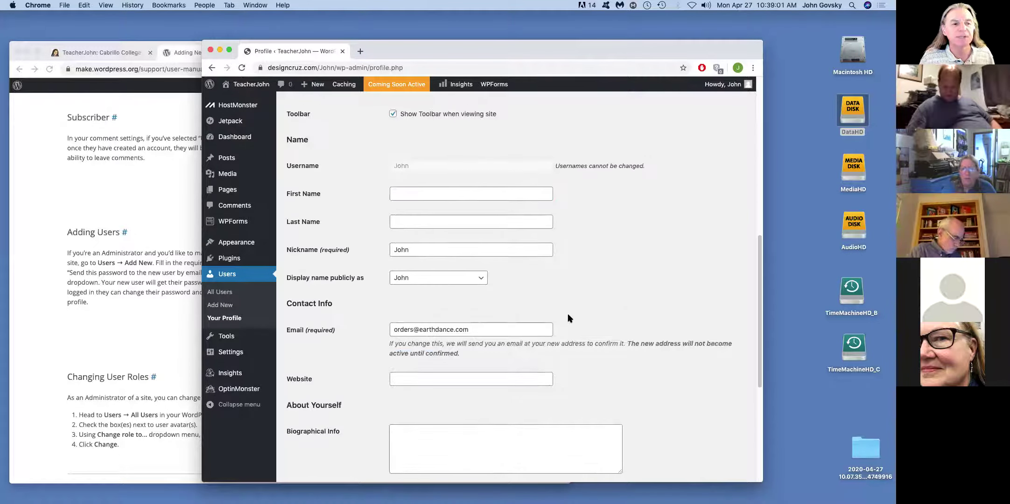
{"action": "left_click_drag", "start_coordinate": [482, 329], "coordinate": [367, 327]}
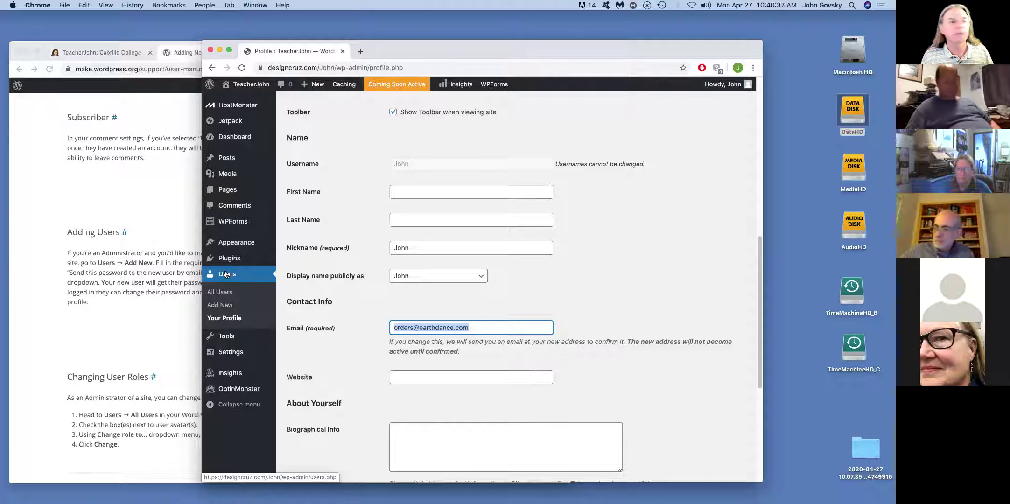
- Return to the All Users list showing the single Administrator account
{"action": "left_click", "coordinate": [217, 294]}
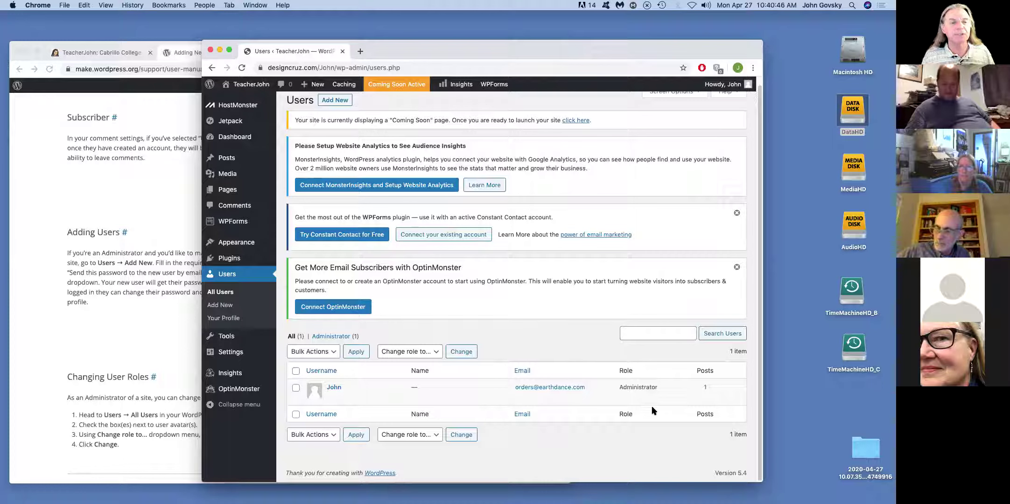
{"action": "mouse_move", "coordinate": [368, 392]}
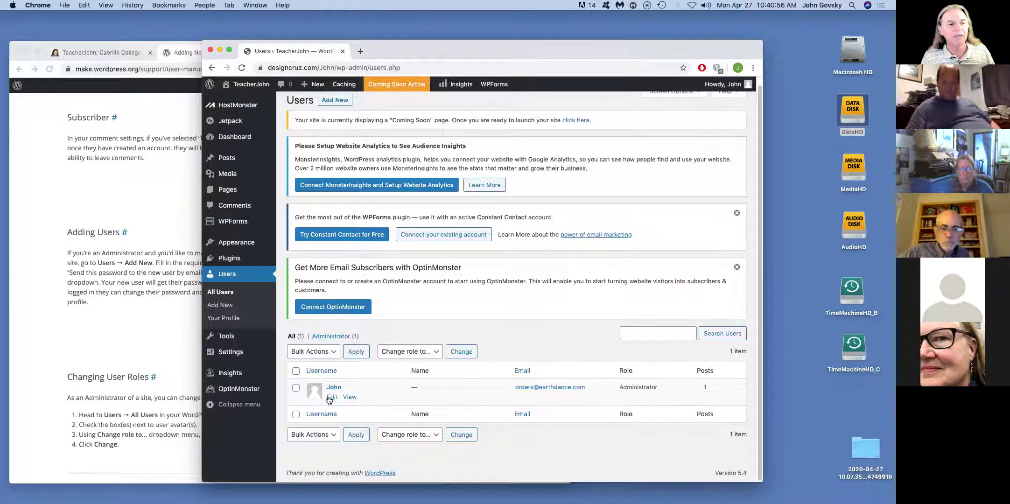
{"action": "left_click", "coordinate": [329, 397]}
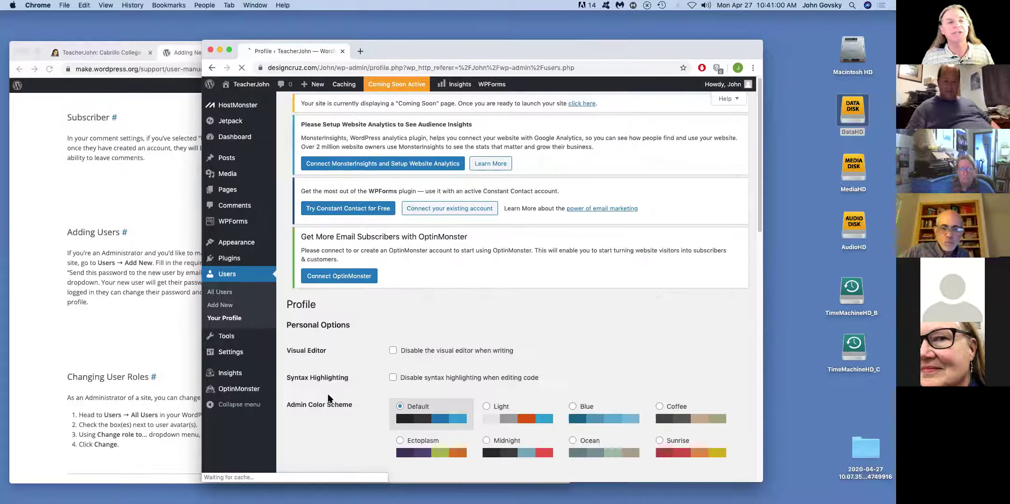
{"action": "scroll", "coordinate": [600, 360], "scroll_direction": "down", "scroll_amount": 10}
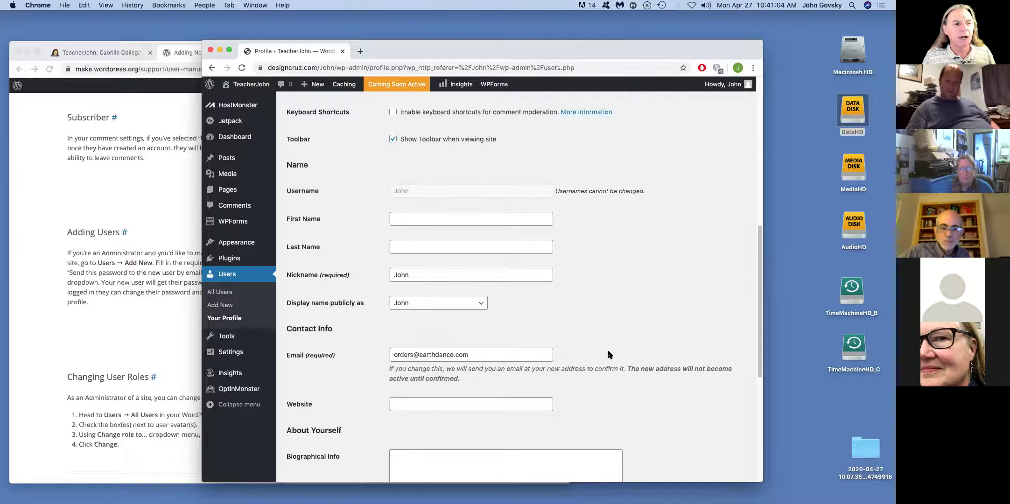
{"action": "scroll", "coordinate": [609, 353], "scroll_direction": "down", "scroll_amount": 4}
{"action": "scroll", "coordinate": [608, 355], "scroll_direction": "down", "scroll_amount": 3}
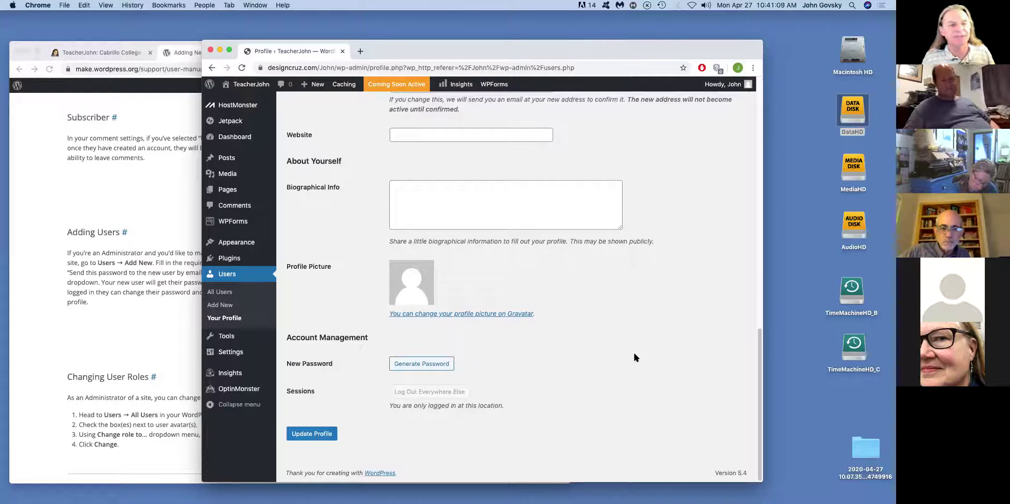
{"action": "scroll", "coordinate": [633, 351], "scroll_direction": "up", "scroll_amount": 10}
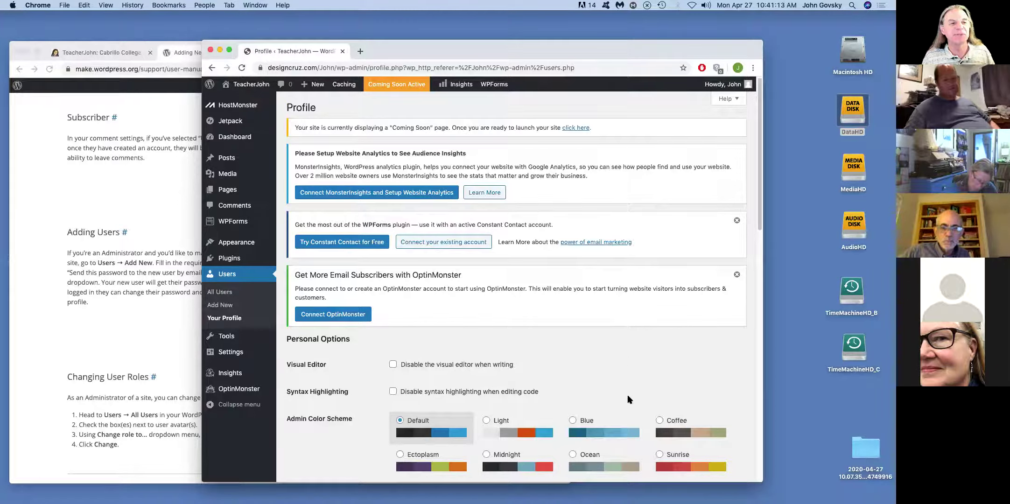
{"action": "scroll", "coordinate": [621, 403], "scroll_direction": "down", "scroll_amount": 10}
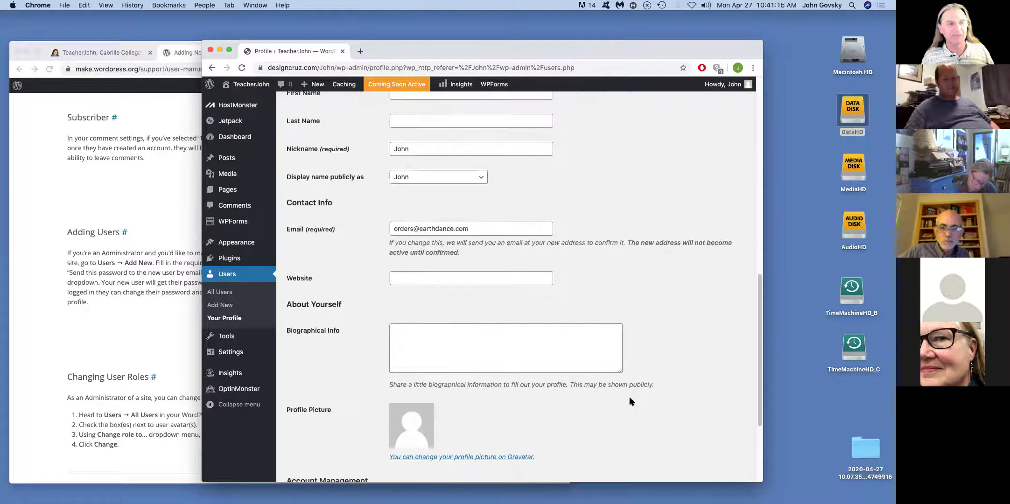
{"action": "scroll", "coordinate": [631, 401], "scroll_direction": "up", "scroll_amount": 10}
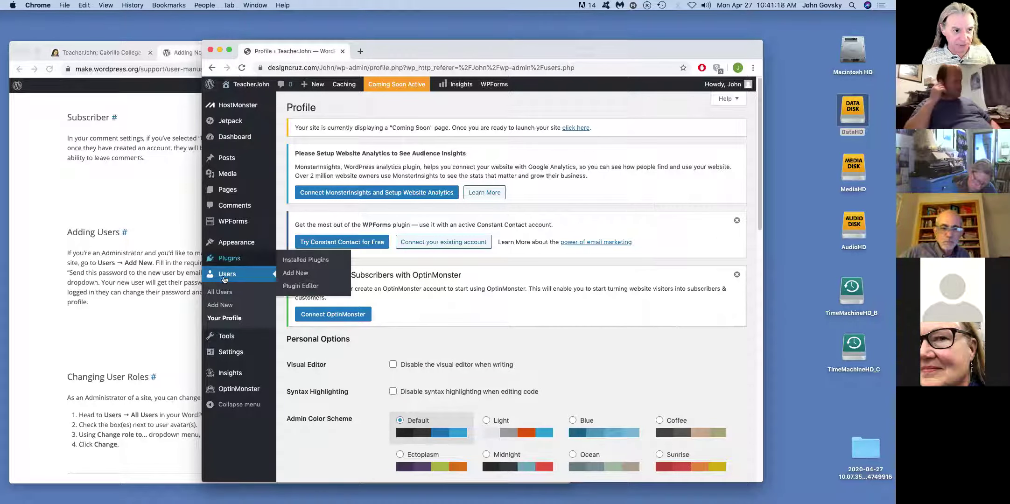
- Open Add New User, view its Password and Role fields, then bring the manual forward
{"action": "left_click", "coordinate": [219, 305]}
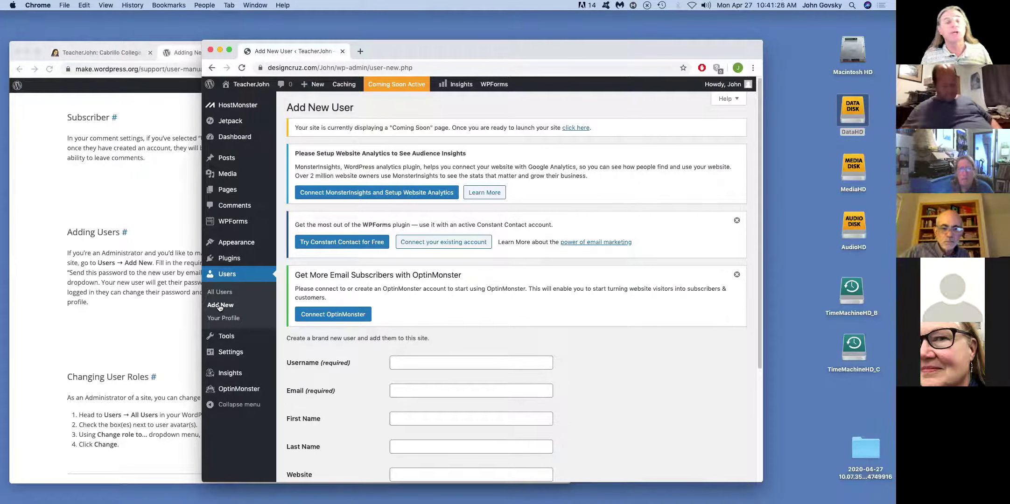
{"action": "scroll", "coordinate": [638, 236], "scroll_direction": "down", "scroll_amount": 5}
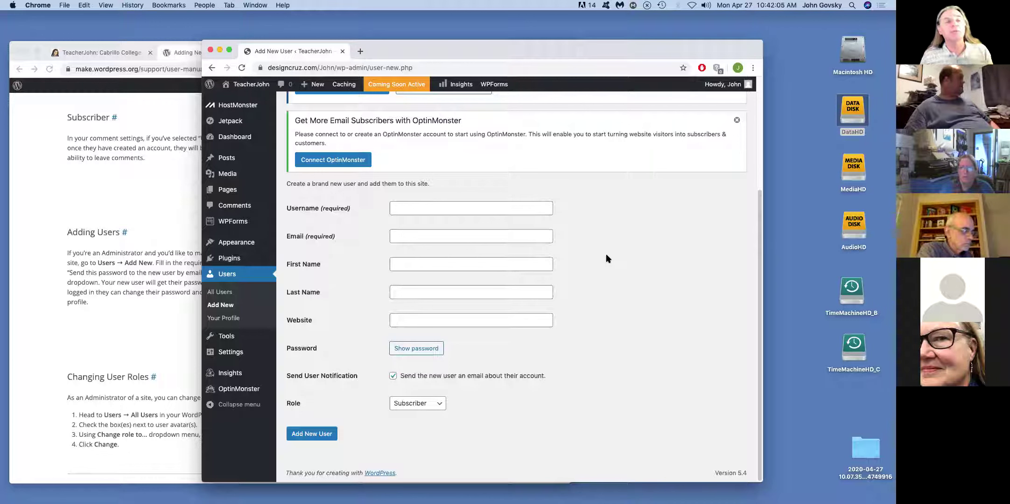
{"action": "left_click", "coordinate": [89, 185]}
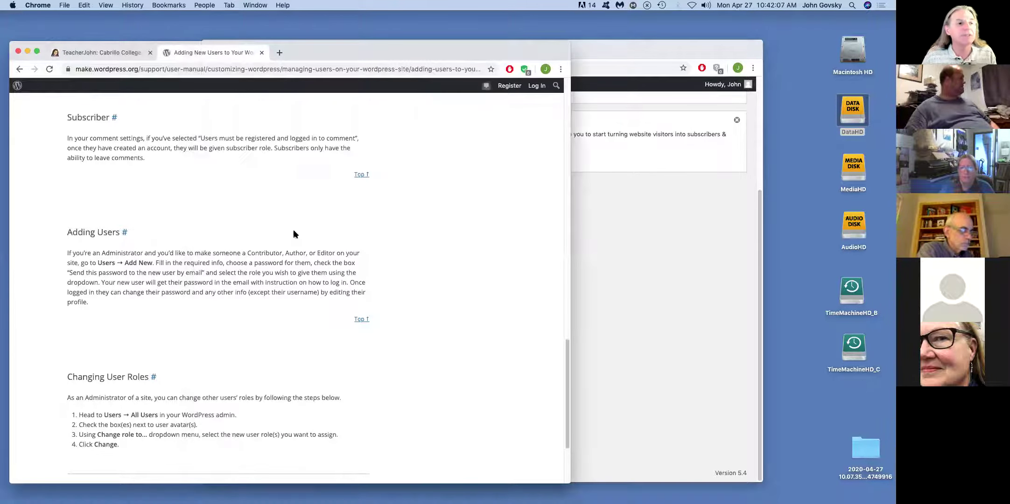
- Zoom the documentation to 300% and scroll down to the Administrator role
{"action": "scroll", "coordinate": [293, 233], "scroll_direction": "up", "scroll_amount": 2}
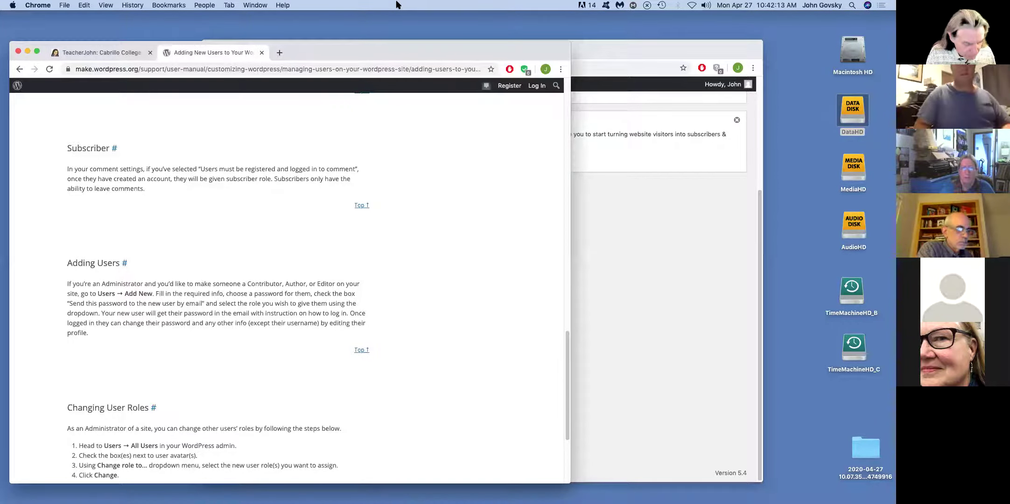
{"action": "key", "text": "super+equal"}
{"action": "key", "text": "super+equal"}
{"action": "key", "text": "super+equal"}
{"action": "key", "text": "super+equal"}
{"action": "key", "text": "super+equal"}
{"action": "key", "text": "super+equal"}
{"action": "key", "text": "super+equal"}
{"action": "key", "text": "super+equal"}
{"action": "key", "text": "super+equal"}
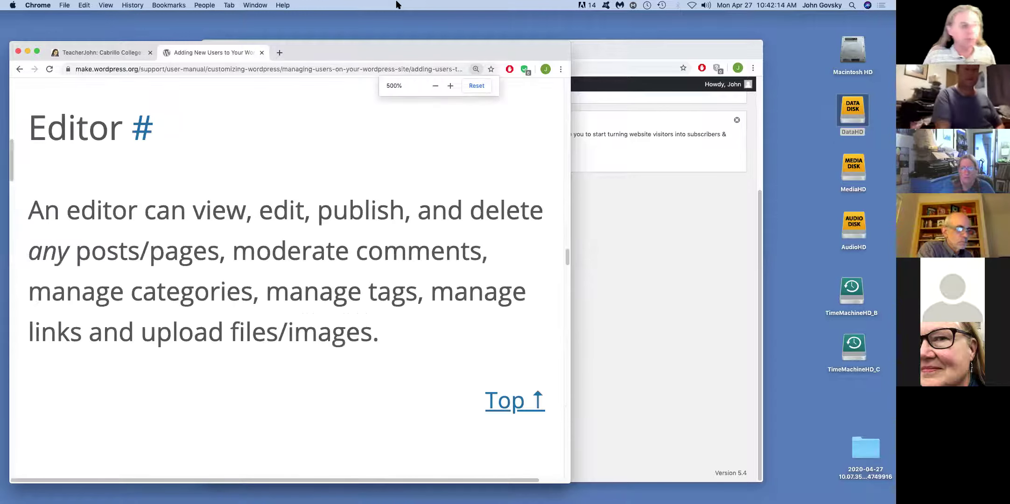
{"action": "key", "text": "super+minus"}
{"action": "key", "text": "super+minus"}
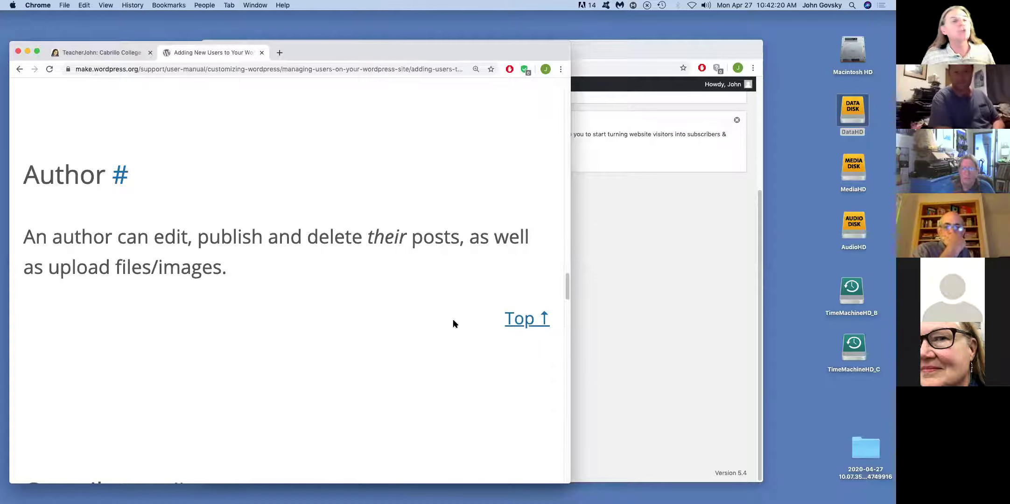
{"action": "left_click_drag", "start_coordinate": [566, 282], "coordinate": [575, 225]}
{"action": "scroll", "coordinate": [578, 230], "scroll_direction": "down", "scroll_amount": 3}
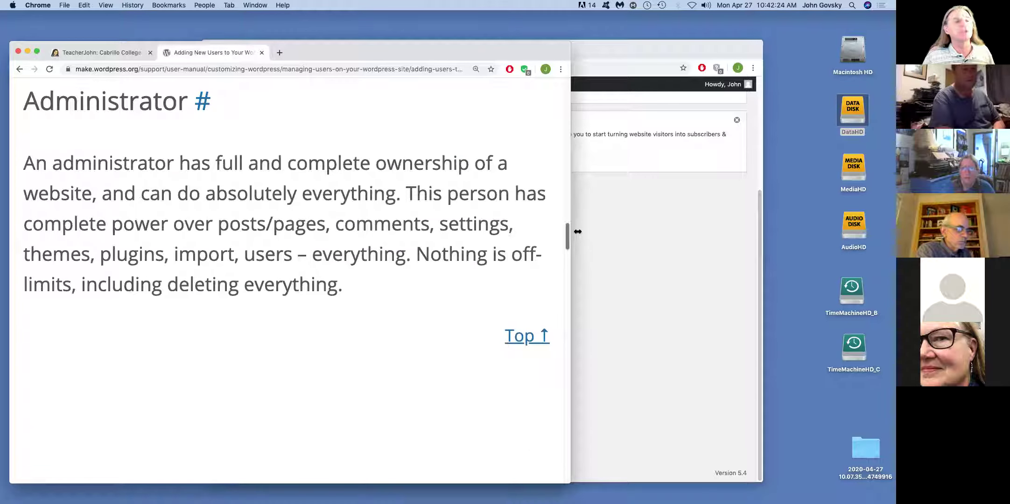
{"action": "scroll", "coordinate": [578, 231], "scroll_direction": "down", "scroll_amount": 1}
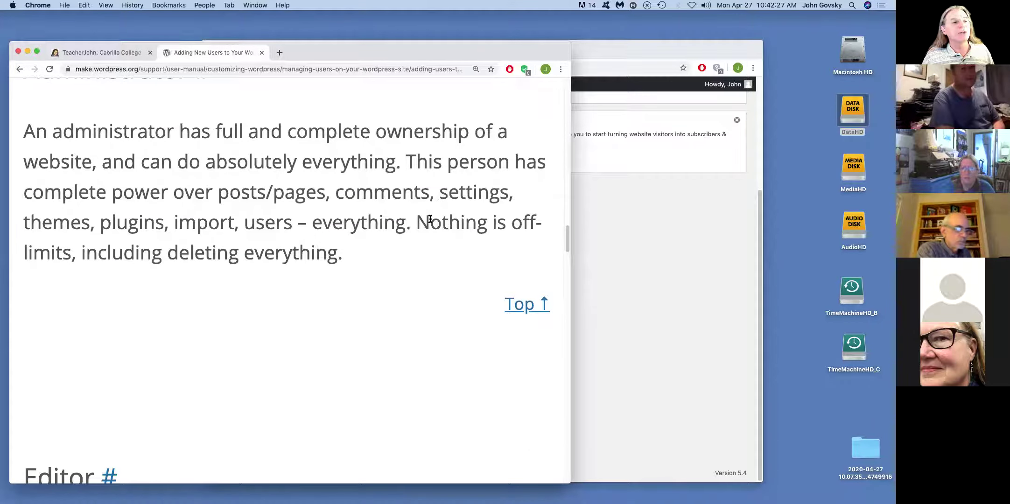
- Highlight 'Nothing is off-limits', then 'plugins' and 'themes' in the Administrator description
{"action": "left_click_drag", "start_coordinate": [416, 222], "coordinate": [70, 256]}
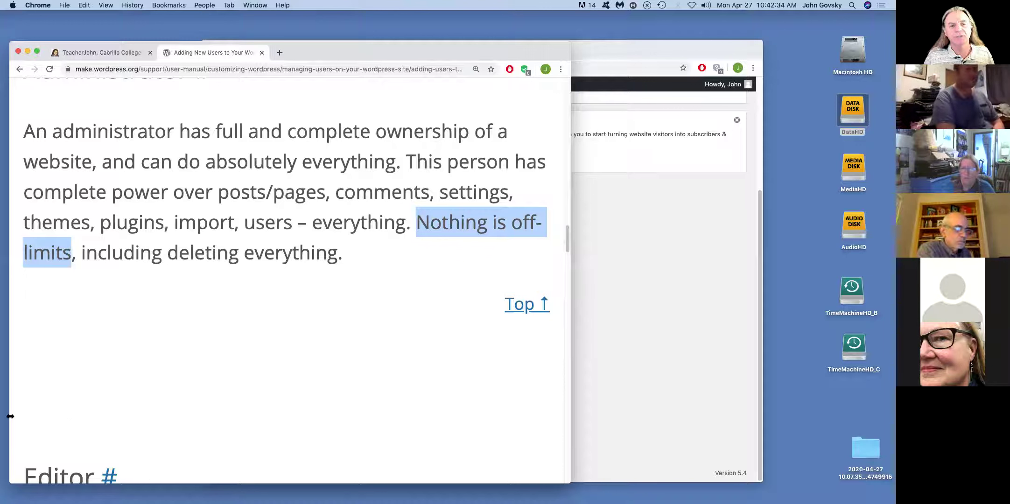
{"action": "scroll", "coordinate": [323, 376], "scroll_direction": "down", "scroll_amount": 1}
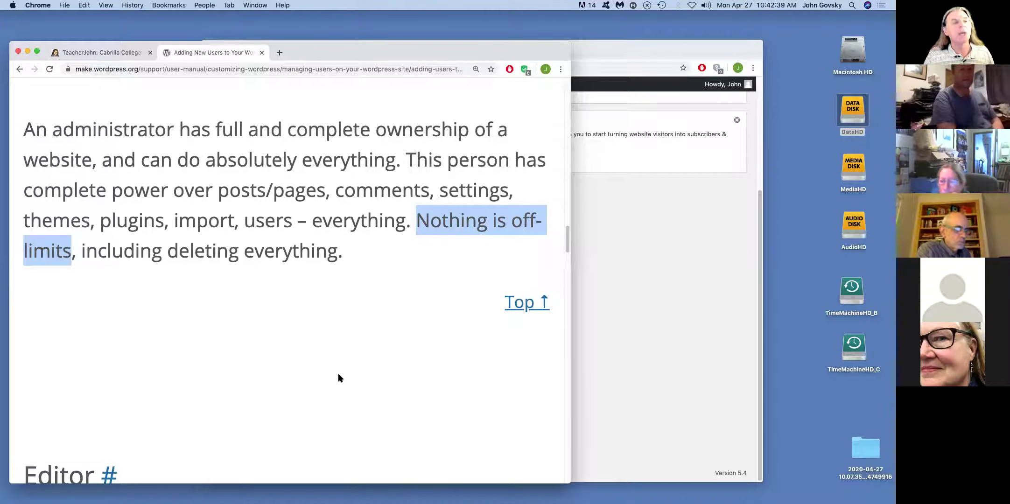
{"action": "left_click", "coordinate": [333, 357]}
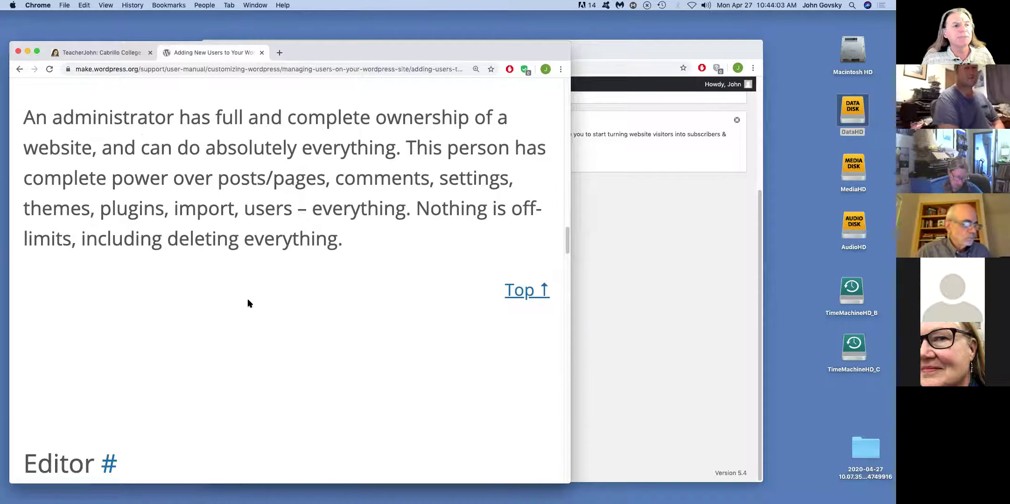
{"action": "scroll", "coordinate": [248, 299], "scroll_direction": "down", "scroll_amount": 3}
{"action": "scroll", "coordinate": [250, 300], "scroll_direction": "up", "scroll_amount": 4}
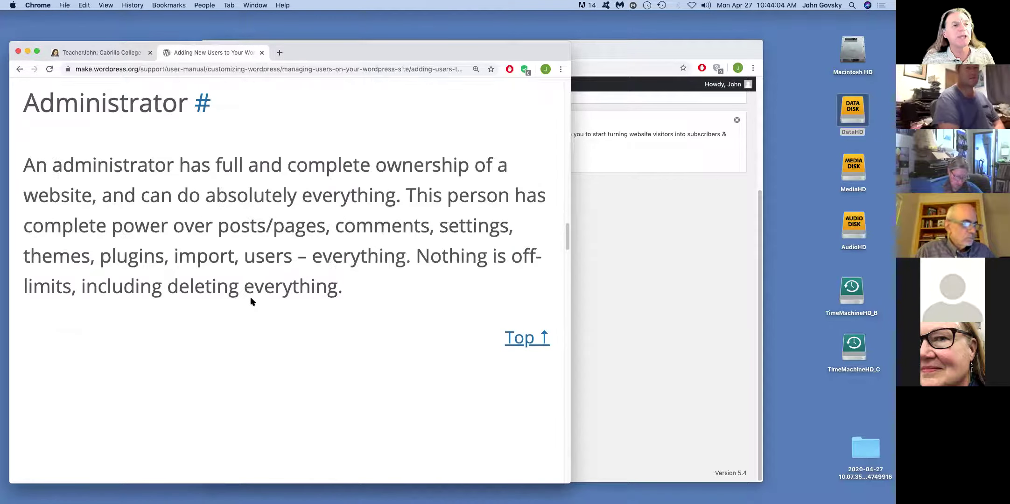
{"action": "double_click", "coordinate": [118, 255]}
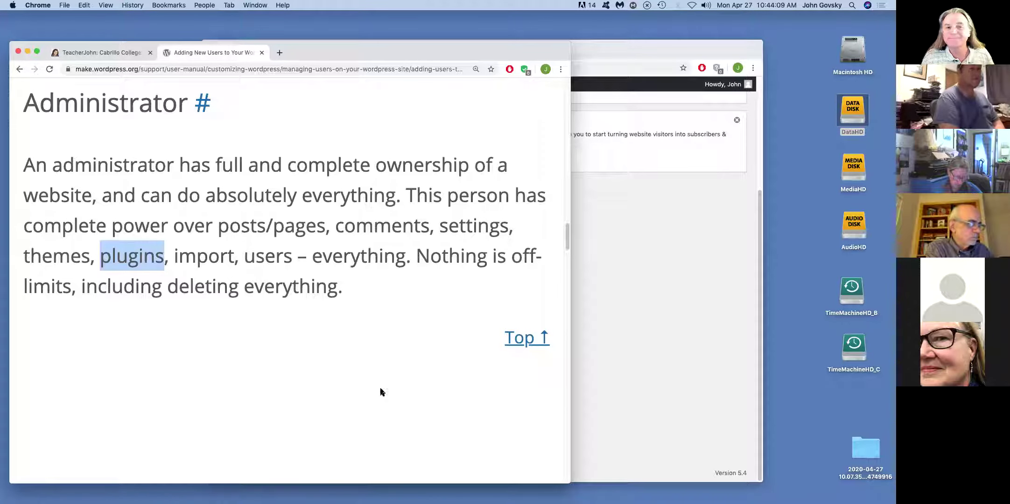
{"action": "double_click", "coordinate": [47, 253]}
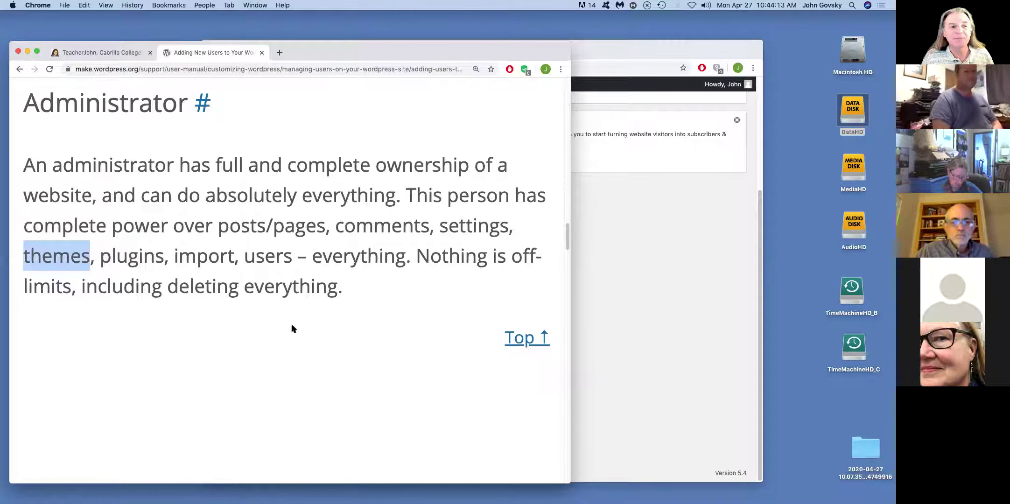
- Scroll the roles manual past the Editor description to the Author role's publishing and upload permissions
{"action": "scroll", "coordinate": [290, 330], "scroll_direction": "down", "scroll_amount": 5}
{"action": "scroll", "coordinate": [290, 330], "scroll_direction": "down", "scroll_amount": 1}
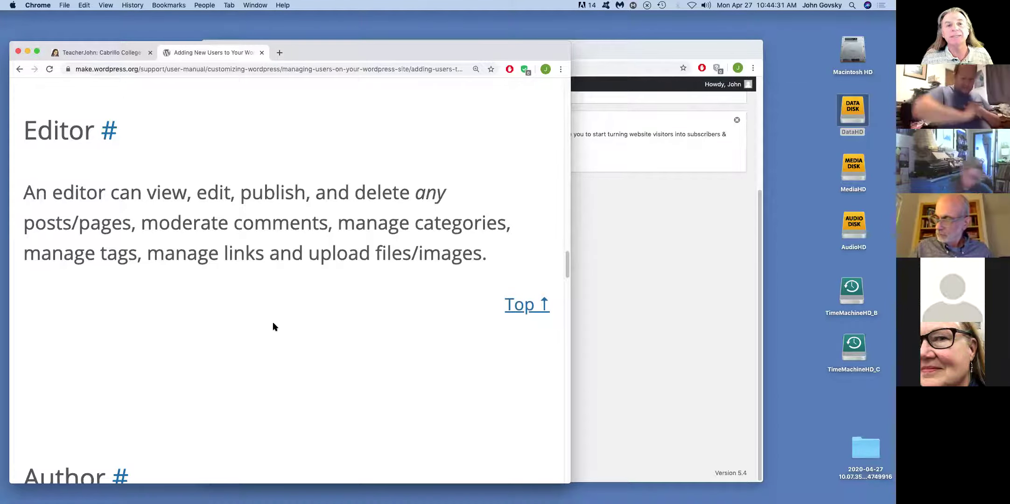
{"action": "scroll", "coordinate": [273, 327], "scroll_direction": "down", "scroll_amount": 5}
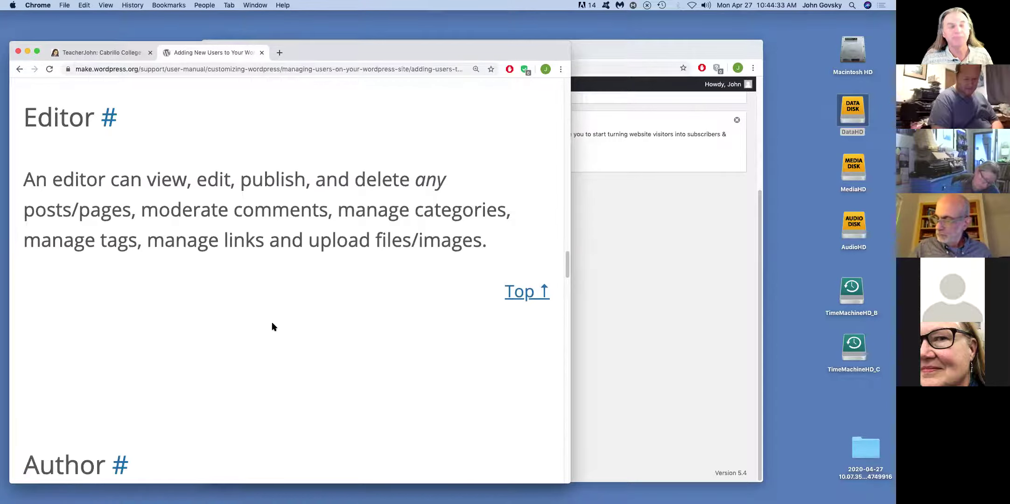
{"action": "scroll", "coordinate": [273, 326], "scroll_direction": "up", "scroll_amount": 2}
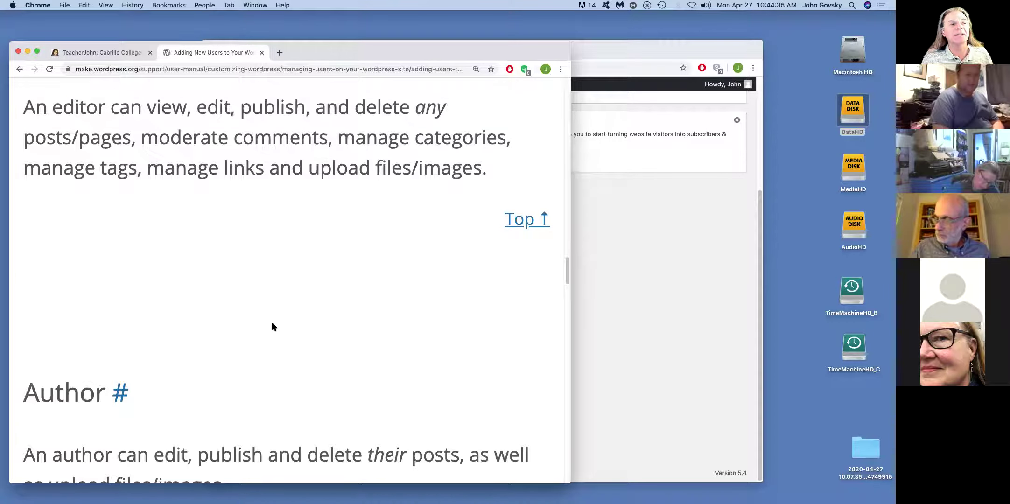
{"action": "scroll", "coordinate": [274, 326], "scroll_direction": "down", "scroll_amount": 3}
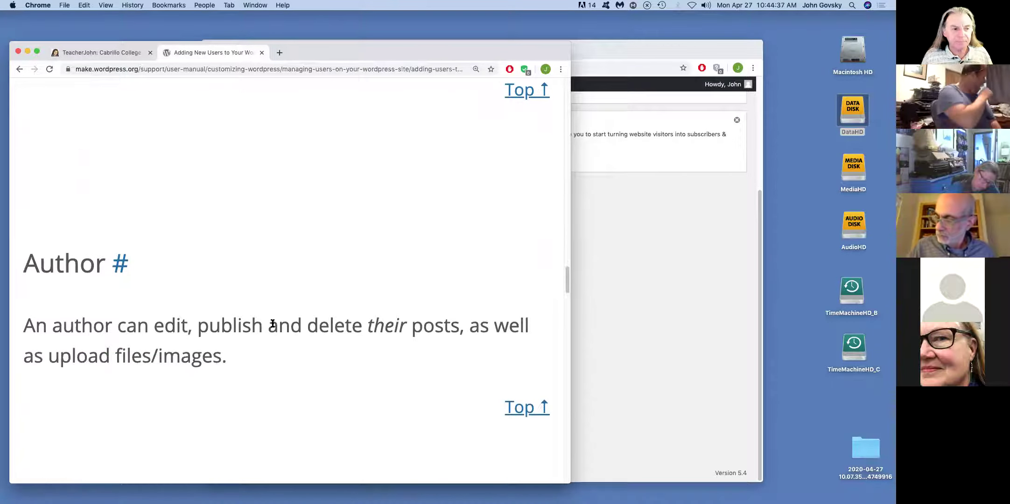
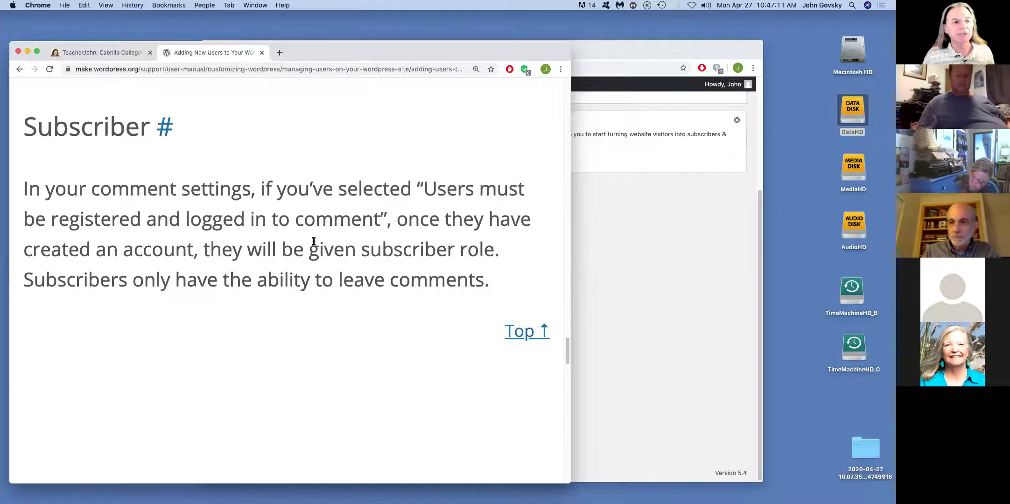
- Review the Author and Administrator role descriptions, then return to the blank Add New User form
{"action": "scroll", "coordinate": [311, 248], "scroll_direction": "up", "scroll_amount": 8}
{"action": "scroll", "coordinate": [326, 230], "scroll_direction": "up", "scroll_amount": 12}
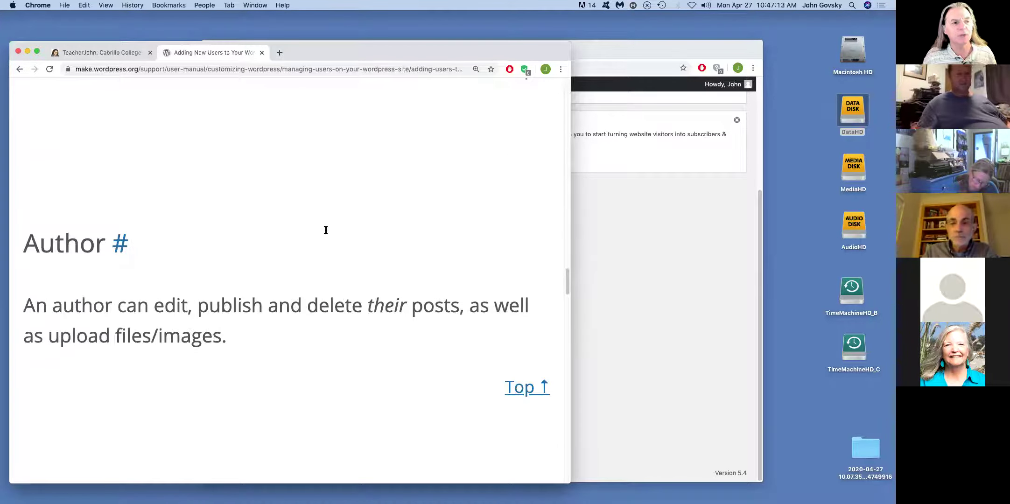
{"action": "scroll", "coordinate": [326, 238], "scroll_direction": "up", "scroll_amount": 10}
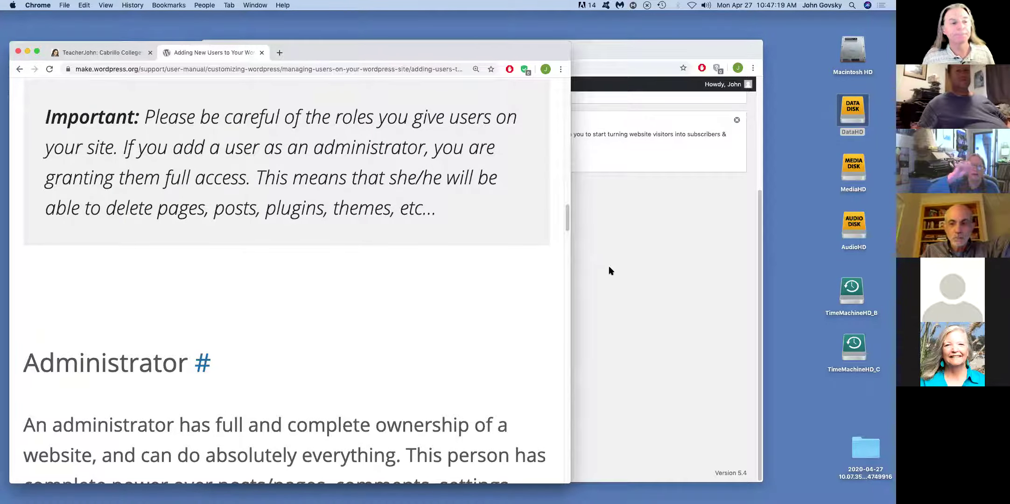
{"action": "scroll", "coordinate": [446, 268], "scroll_direction": "down", "scroll_amount": 5}
{"action": "left_click", "coordinate": [418, 372]}
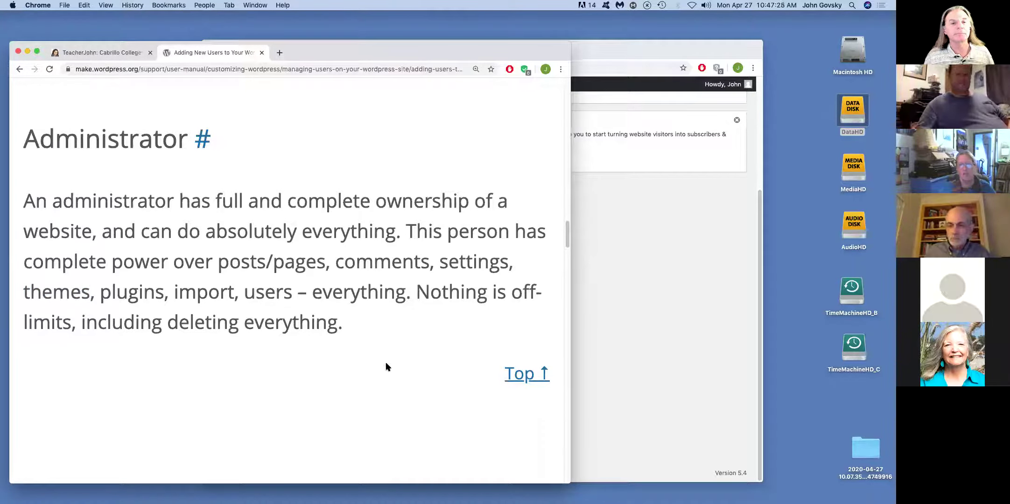
{"action": "left_click", "coordinate": [669, 246]}
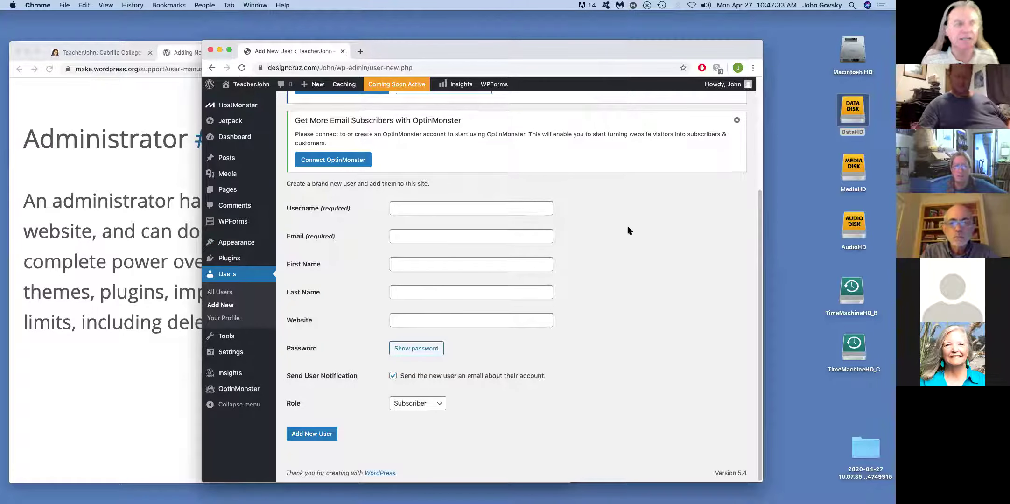
- Reopen Users > Add New, then switch to All Posts showing 'Hello world!' and a draft
{"action": "mouse_move", "coordinate": [230, 238]}
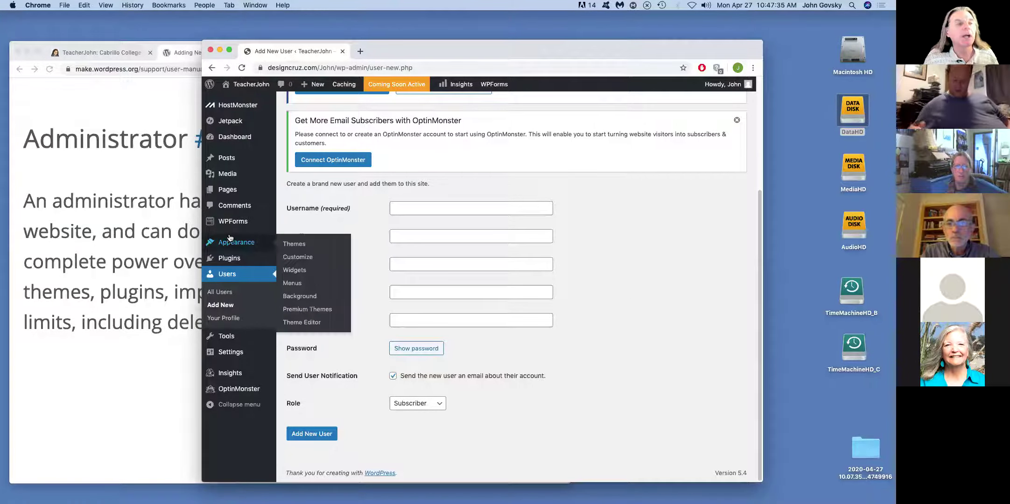
{"action": "mouse_move", "coordinate": [230, 259]}
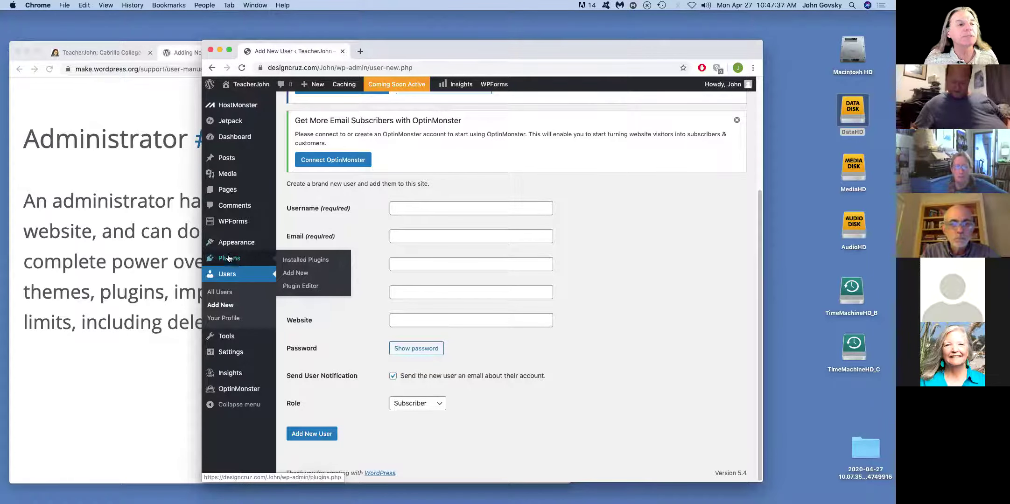
{"action": "left_click", "coordinate": [218, 306]}
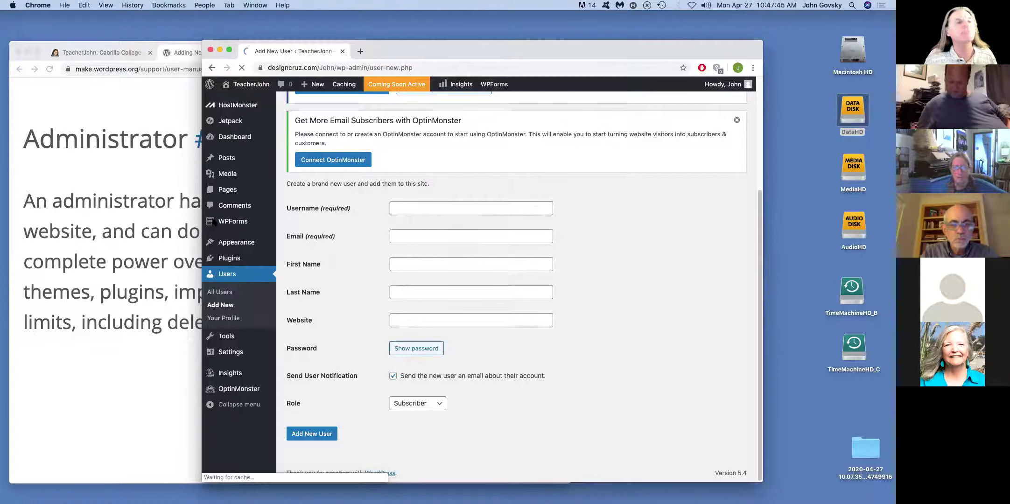
{"action": "left_click", "coordinate": [226, 159]}
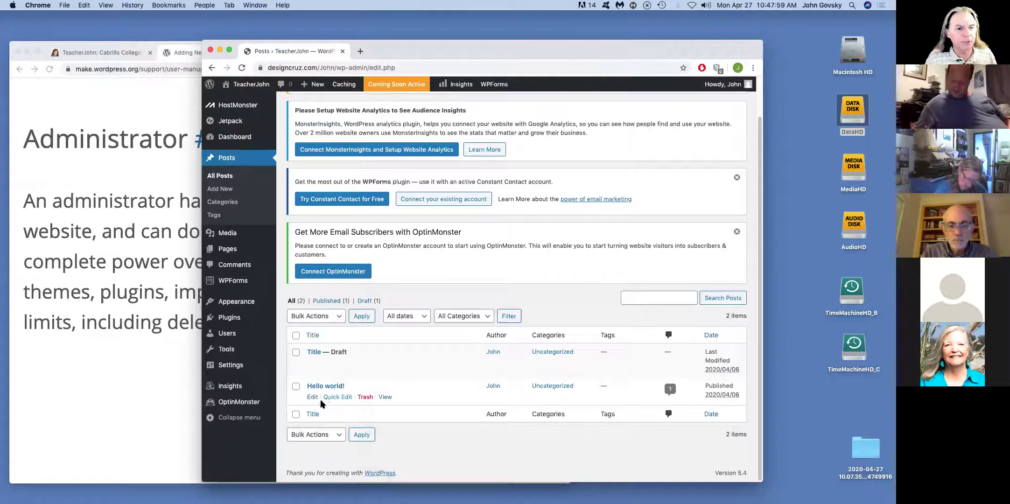
{"action": "left_click", "coordinate": [335, 388]}
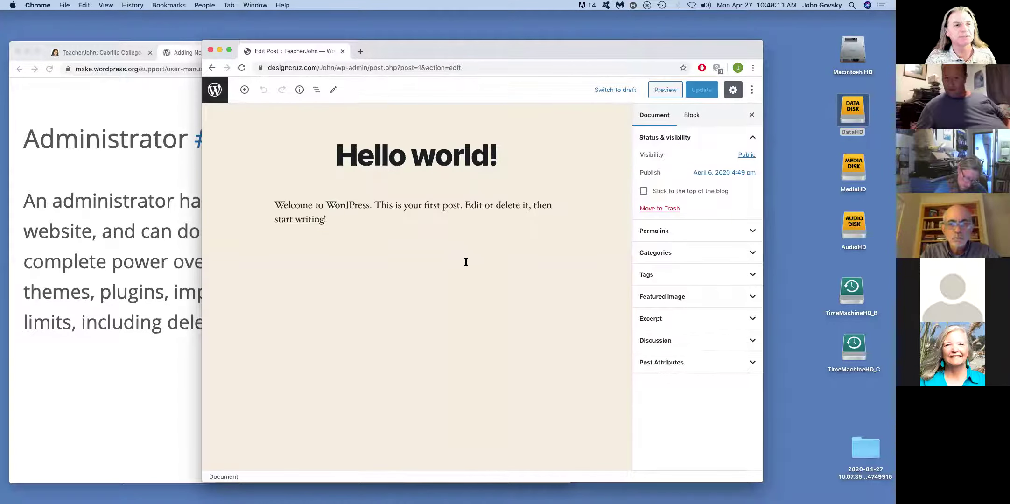
{"action": "left_click", "coordinate": [211, 68]}
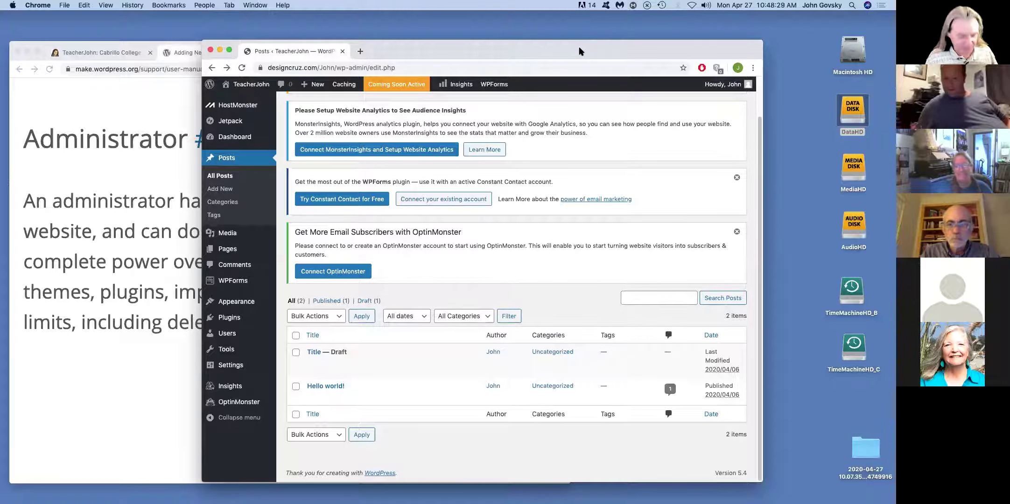
- In a new tab, enter a designcruz.com address with the site path, which loads a not-found page
{"action": "key", "text": "super+t"}
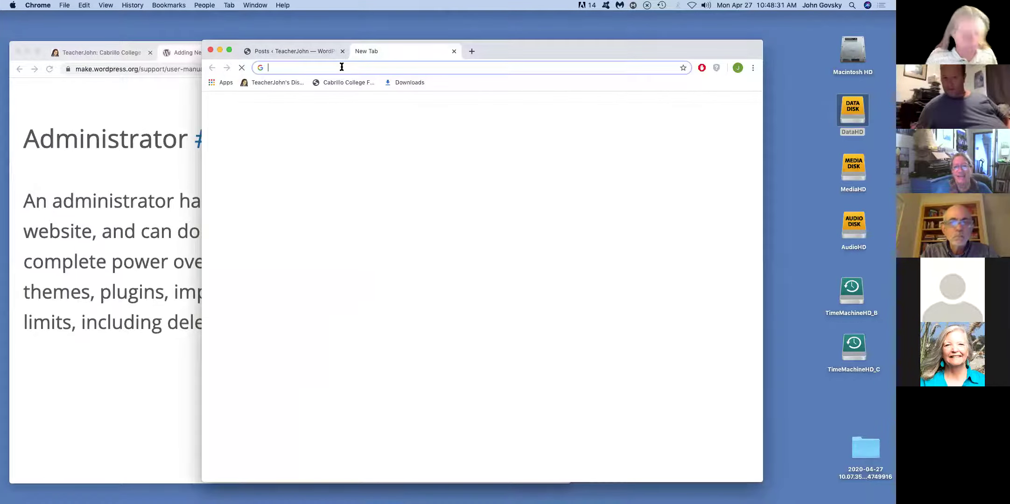
{"action": "type", "text": "de"}
{"action": "key", "text": "Return"}
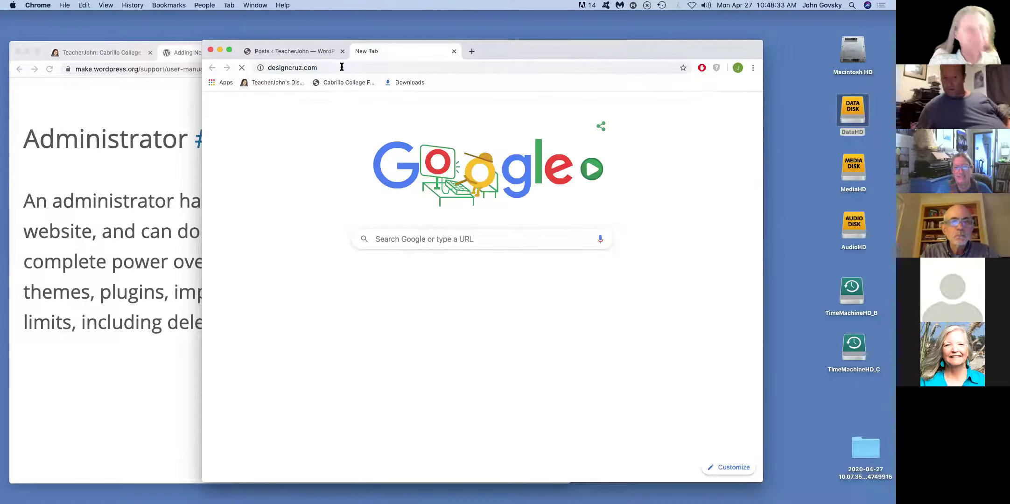
{"action": "left_click", "coordinate": [344, 67]}
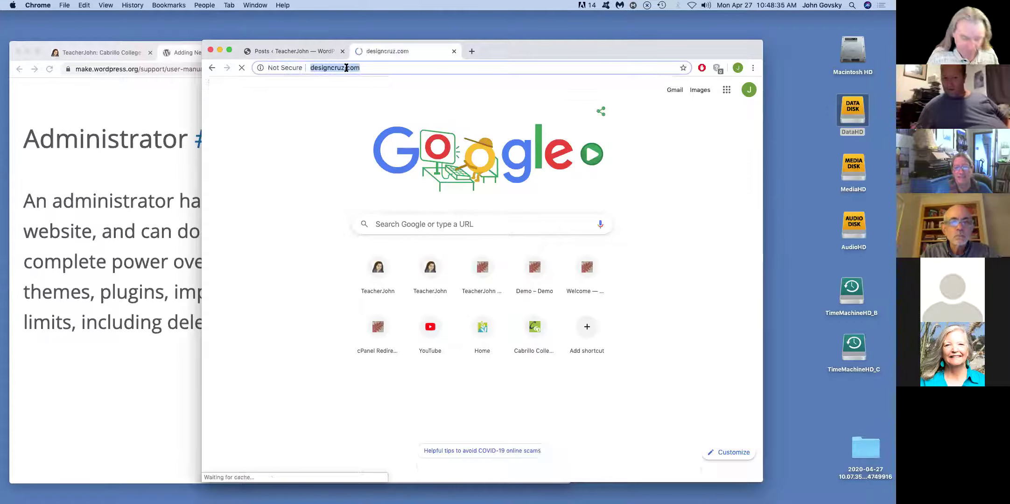
{"action": "type", "text": "/Debbie"}
{"action": "key", "text": "Return"}
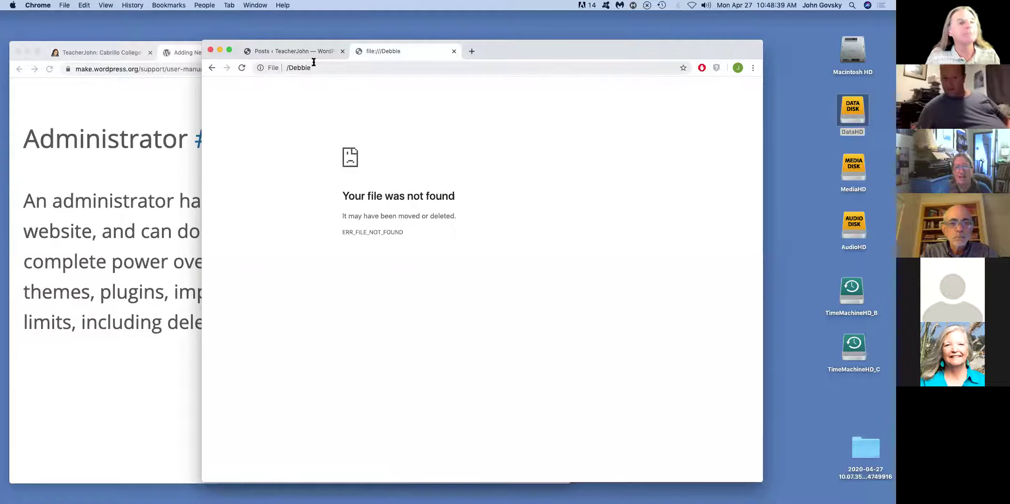
- Retype the designcruz.com address with the site path to load the Las Vegas journal
{"action": "left_click", "coordinate": [335, 66]}
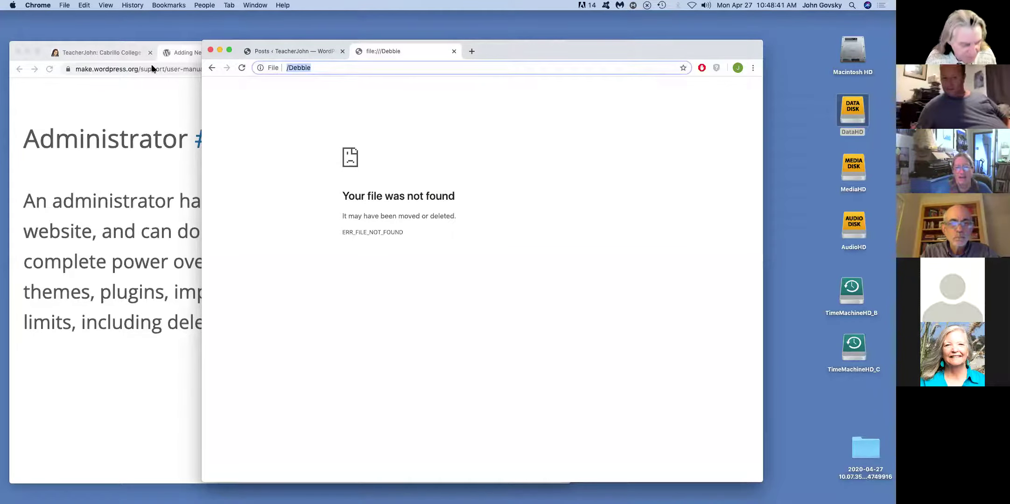
{"action": "type", "text": "designcruz.com"}
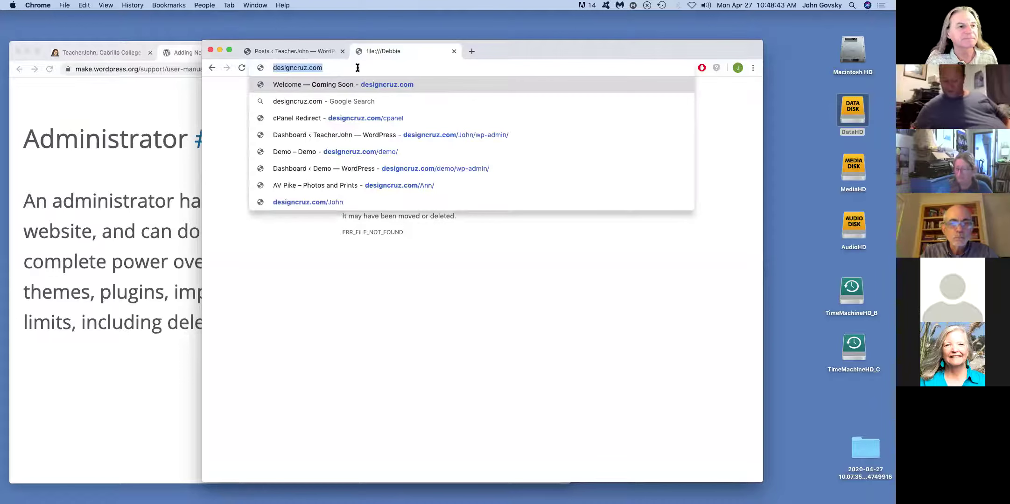
{"action": "left_click", "coordinate": [359, 67]}
{"action": "type", "text": "/De"}
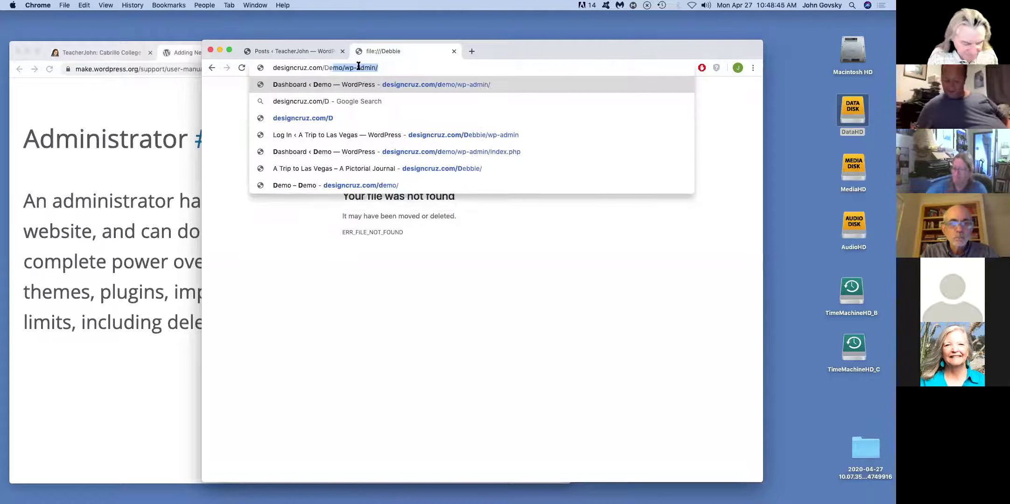
{"action": "type", "text": "bbie"}
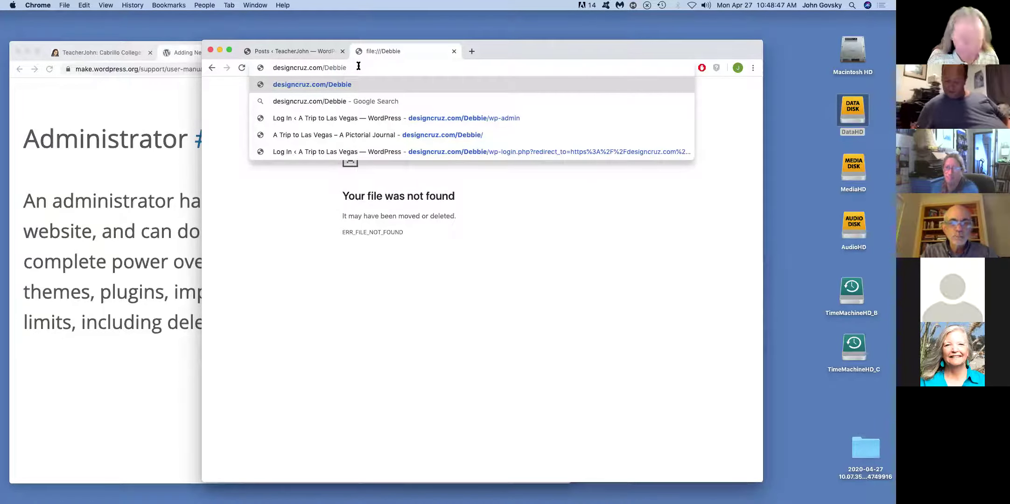
{"action": "key", "text": "Return"}
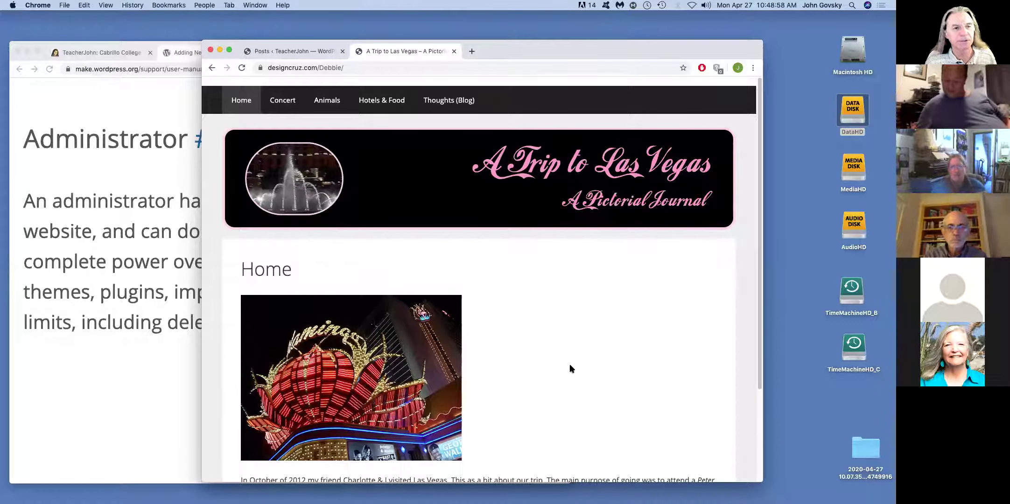
- Go to Thoughts (Blog) and open the comment form under 'I decided not to gamble'
{"action": "scroll", "coordinate": [595, 355], "scroll_direction": "down", "scroll_amount": 3}
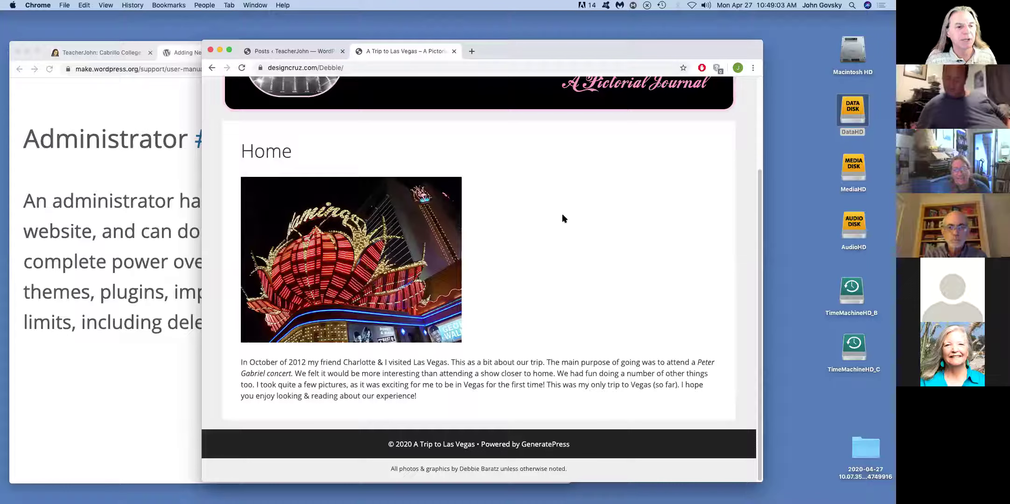
{"action": "scroll", "coordinate": [562, 215], "scroll_direction": "up", "scroll_amount": 3}
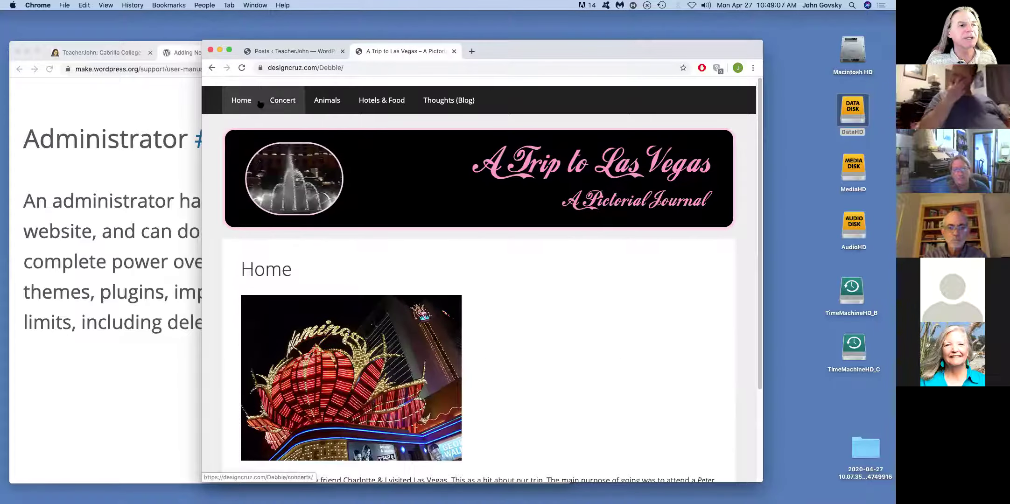
{"action": "left_click", "coordinate": [448, 102]}
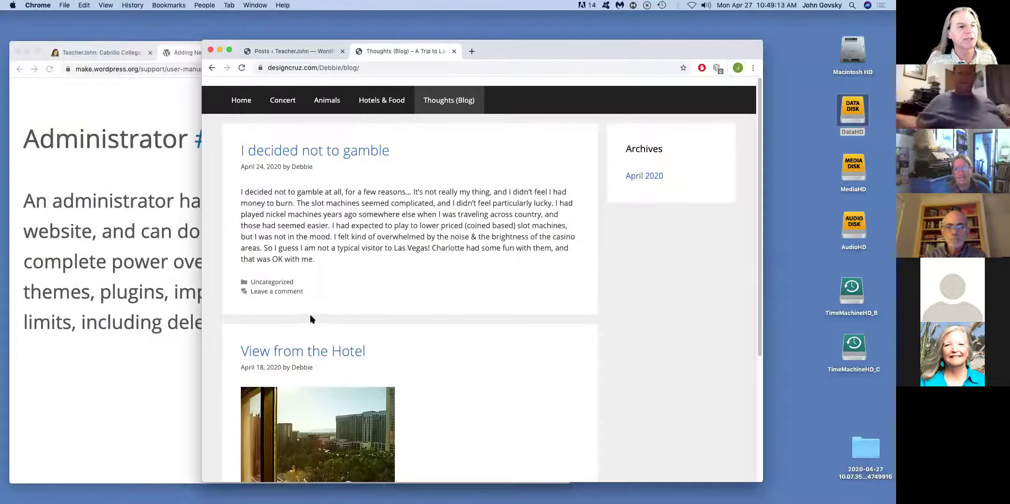
{"action": "left_click", "coordinate": [263, 291]}
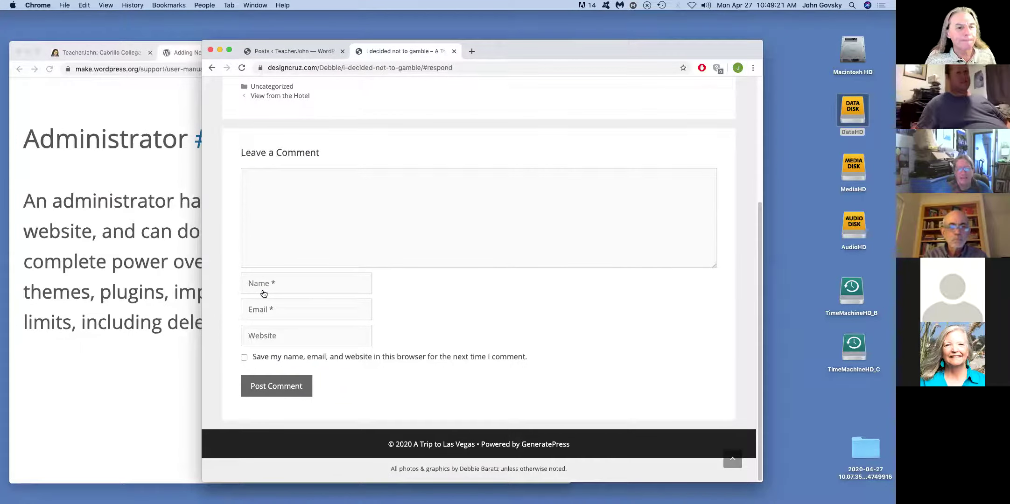
- Begin the test comment and autofill the saved commenter name and e-mail
{"action": "scroll", "coordinate": [387, 213], "scroll_direction": "up", "scroll_amount": 2}
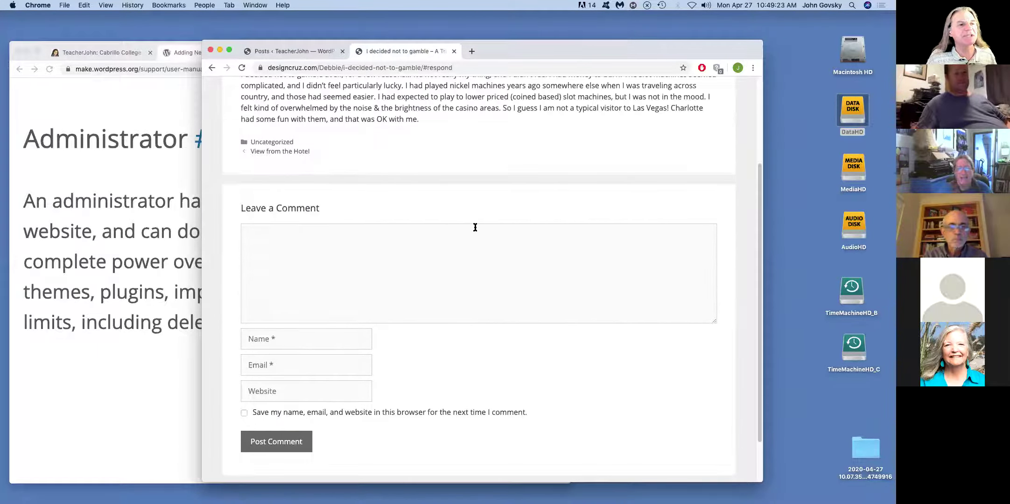
{"action": "scroll", "coordinate": [475, 227], "scroll_direction": "down", "scroll_amount": 2}
{"action": "left_click", "coordinate": [336, 199]}
{"action": "type", "text": "This is a test"}
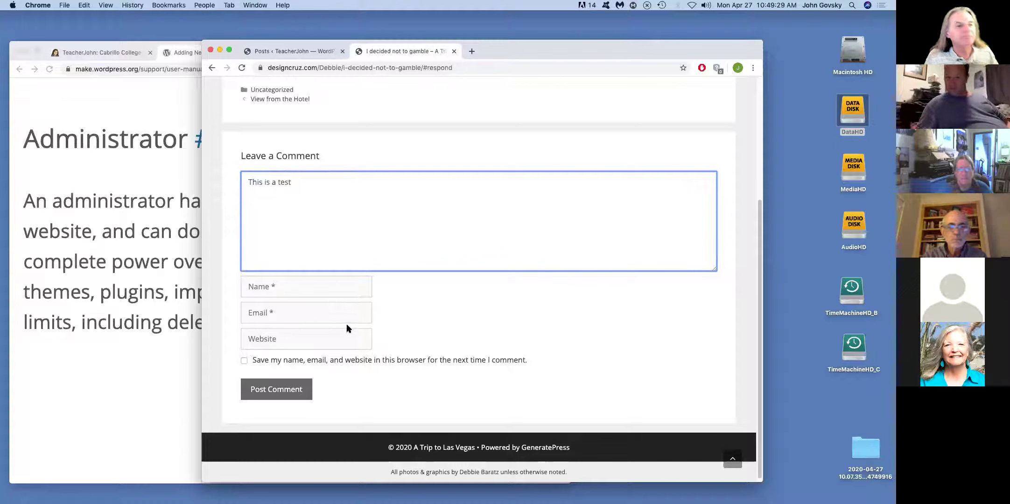
{"action": "left_click", "coordinate": [303, 293]}
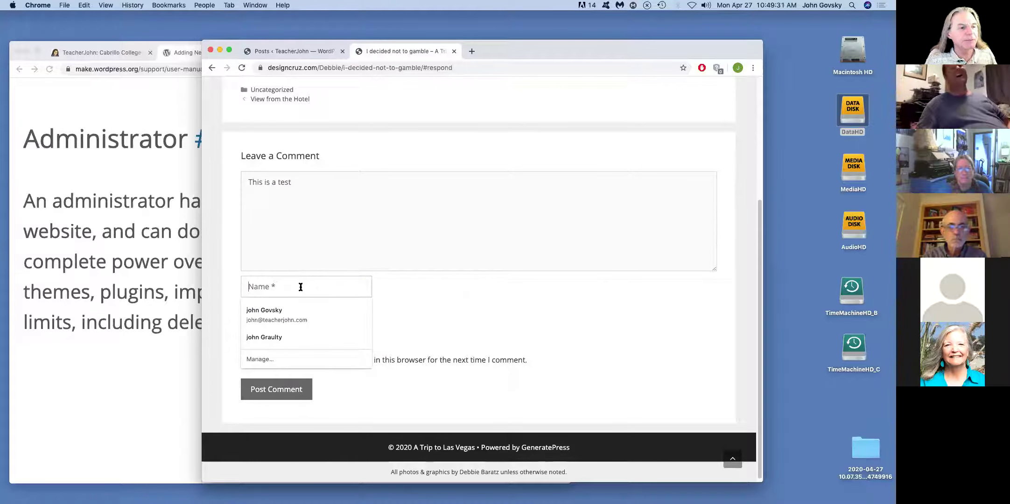
{"action": "left_click", "coordinate": [288, 307]}
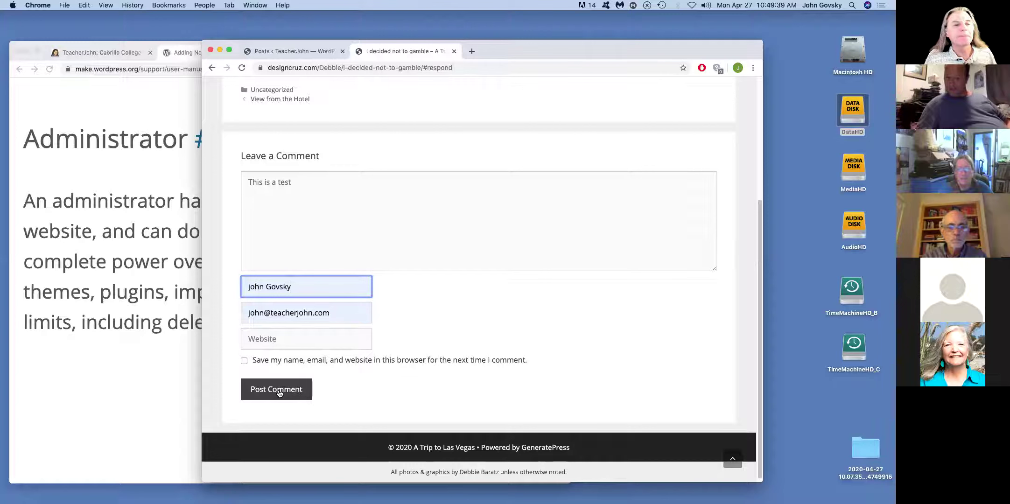
- Replace the name and e-mail with different placeholder details and post the comment
{"action": "triple_click", "coordinate": [300, 286]}
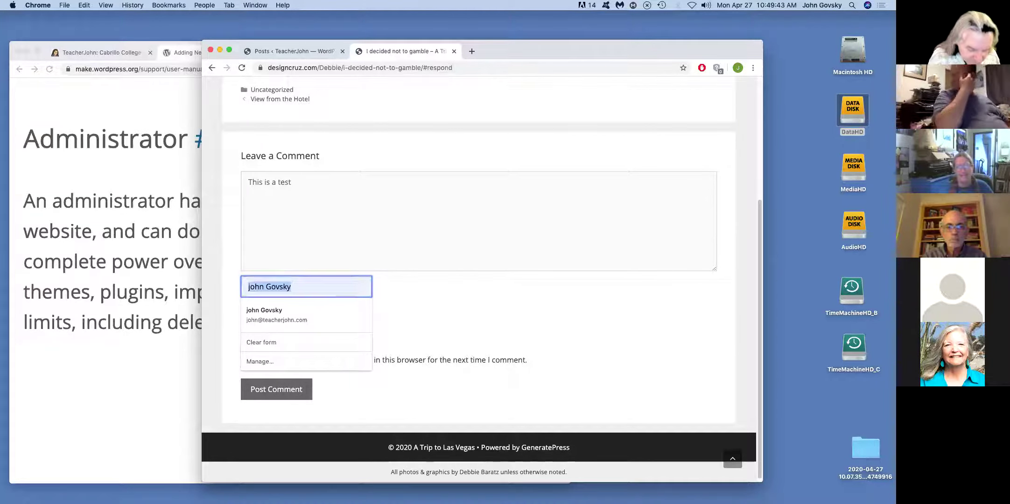
{"action": "type", "text": "Joe Blow"}
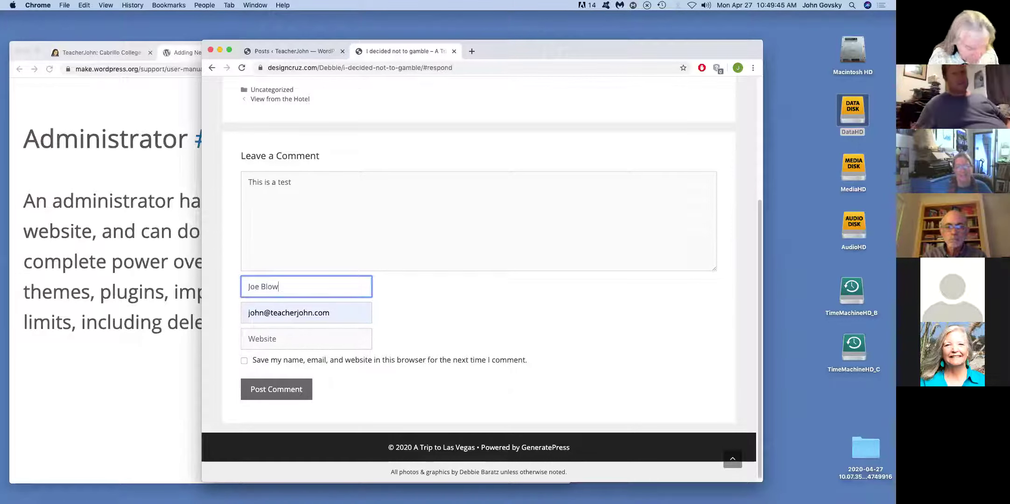
{"action": "triple_click", "coordinate": [336, 313]}
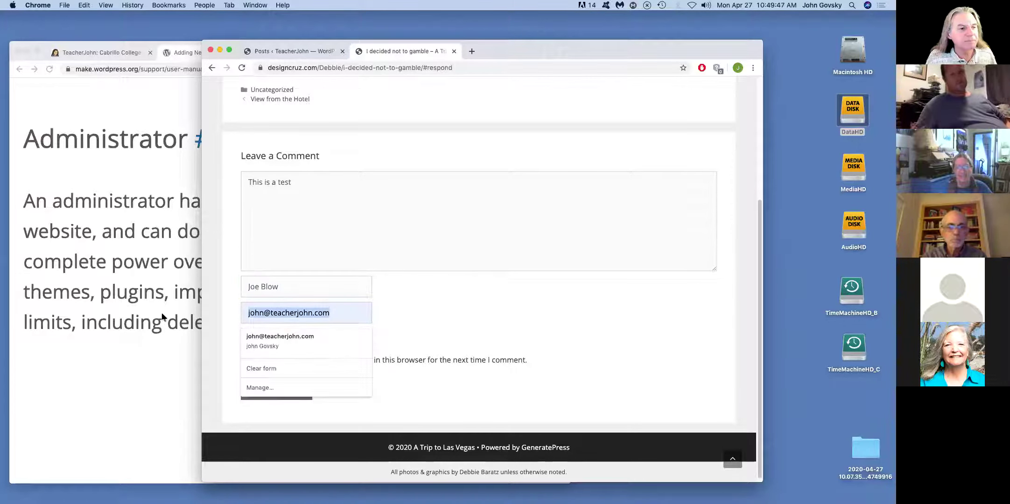
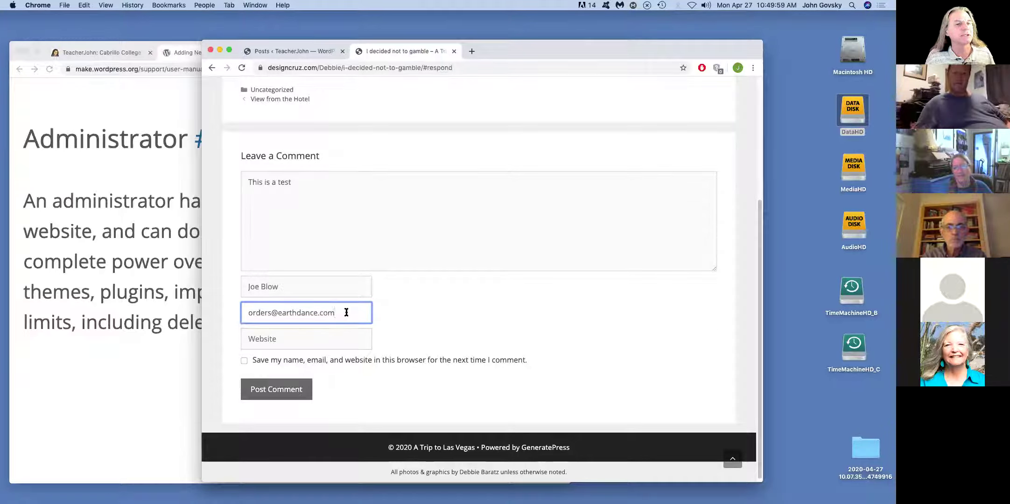
{"action": "left_click_drag", "start_coordinate": [346, 312], "coordinate": [189, 312]}
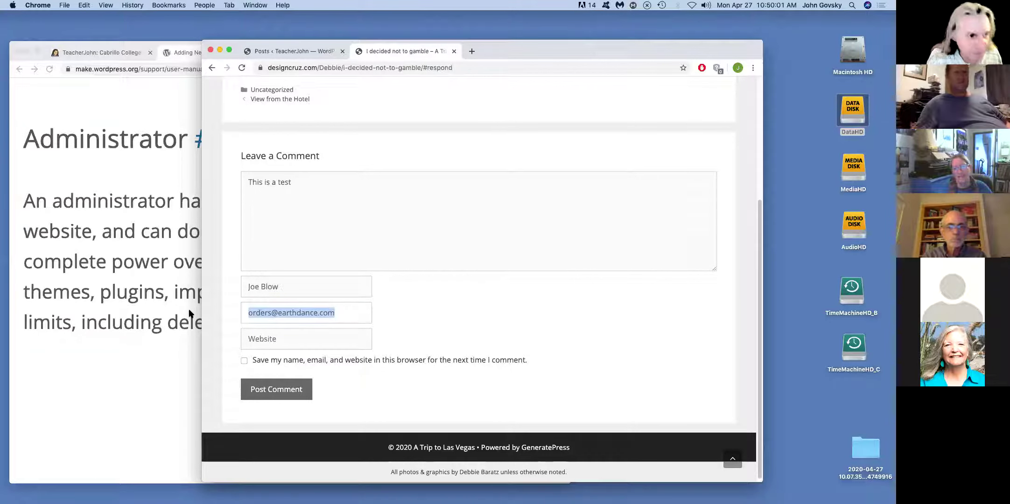
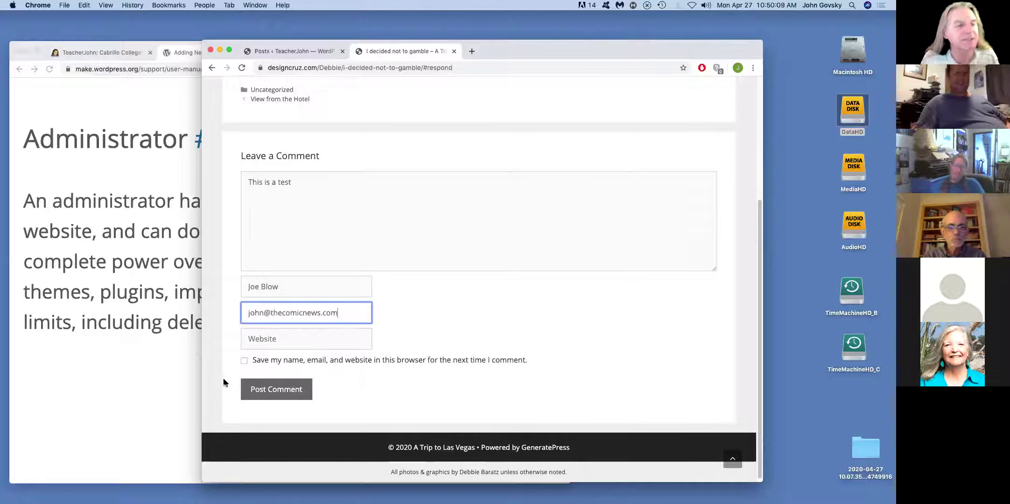
{"action": "left_click", "coordinate": [281, 394]}
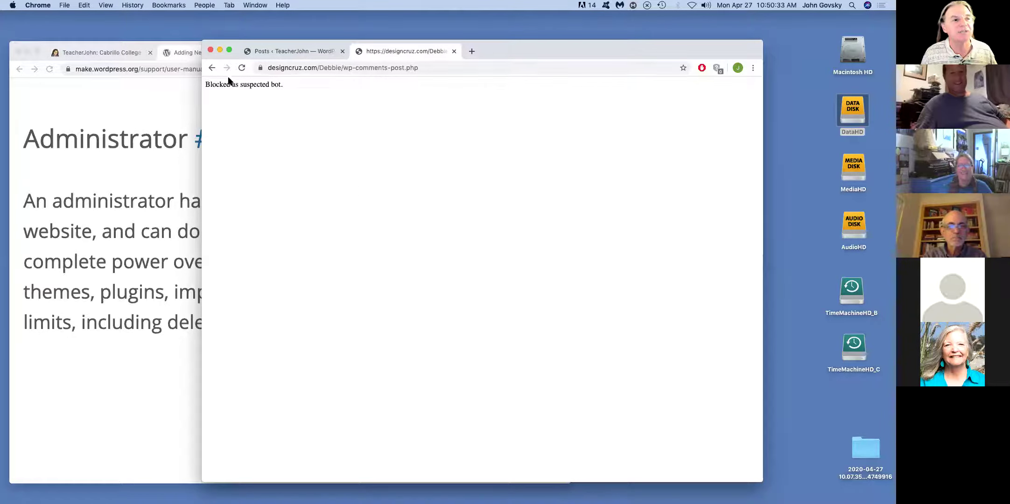
- Go back, replace the e-mail with a second test address, and post the comment
{"action": "left_click", "coordinate": [208, 68]}
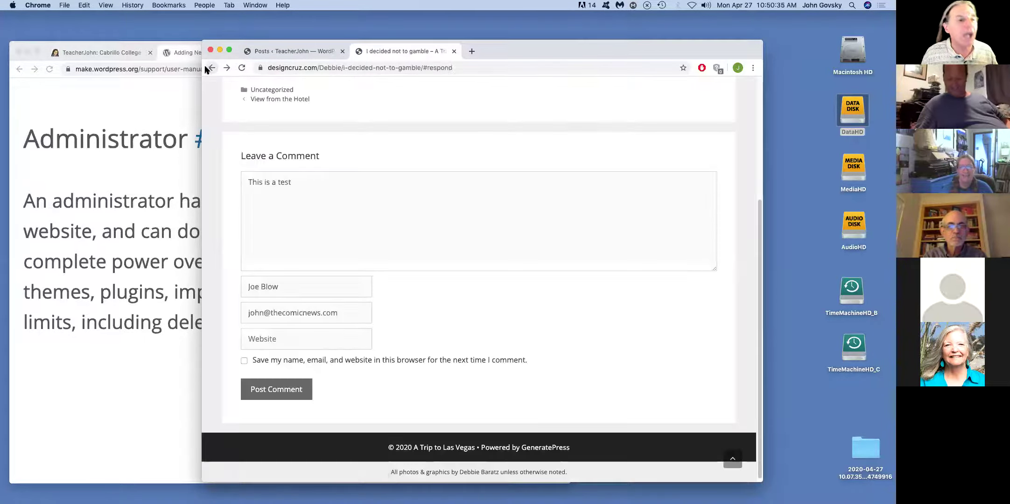
{"action": "triple_click", "coordinate": [260, 312]}
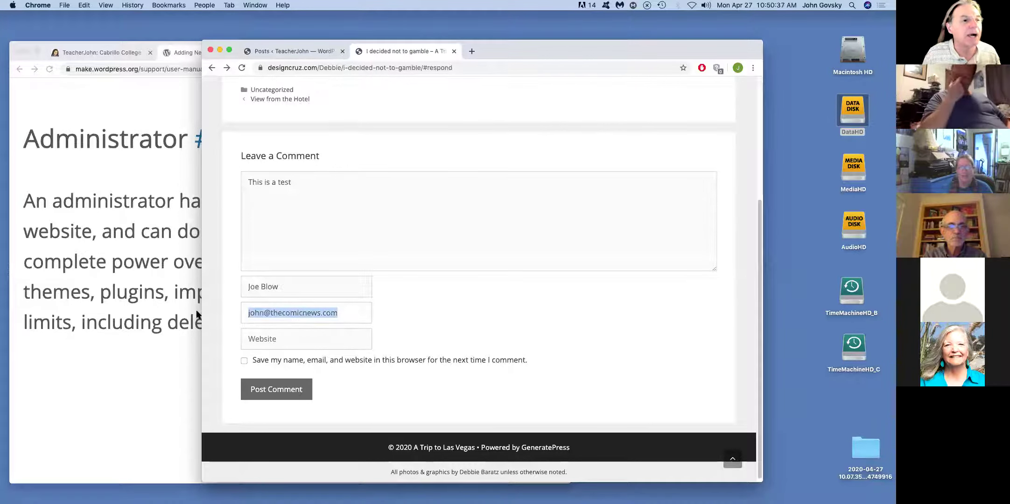
{"action": "left_click", "coordinate": [305, 313]}
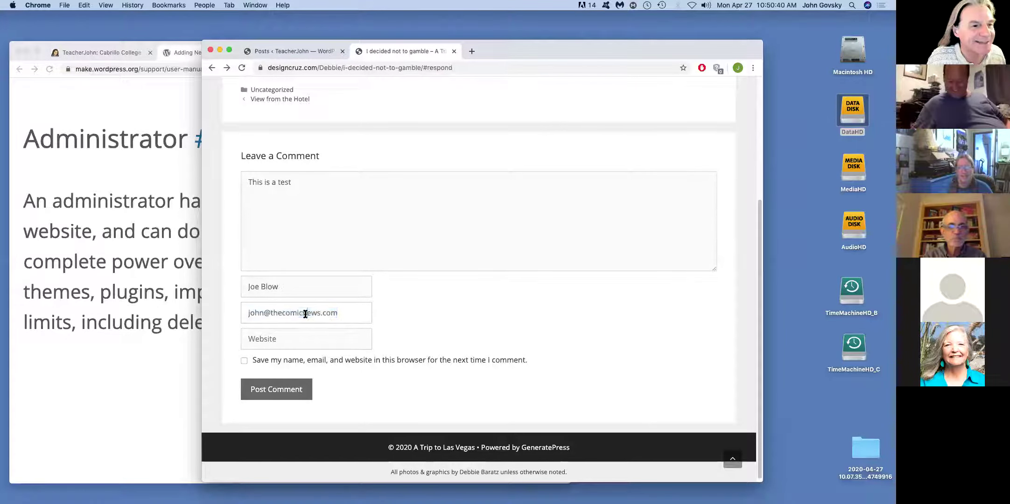
{"action": "double_click", "coordinate": [262, 312]}
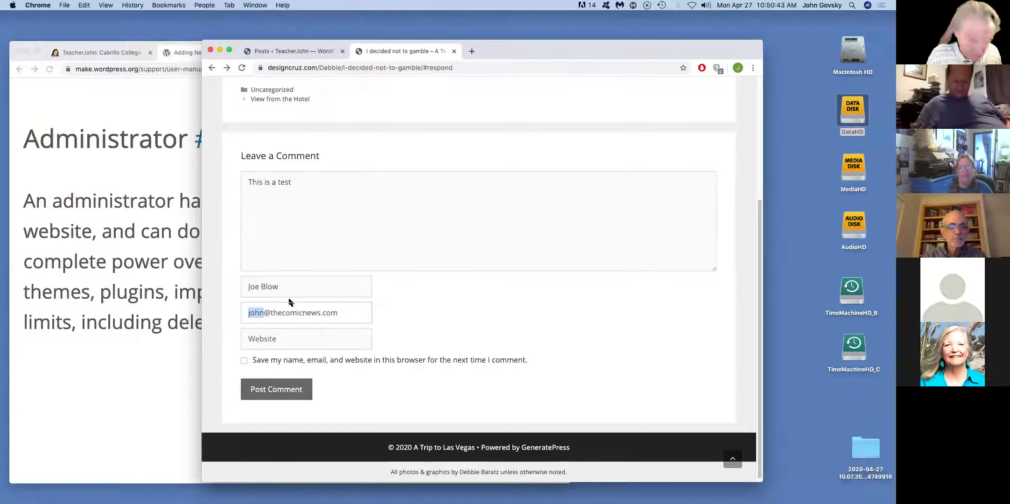
{"action": "left_click_drag", "start_coordinate": [343, 312], "coordinate": [148, 315]}
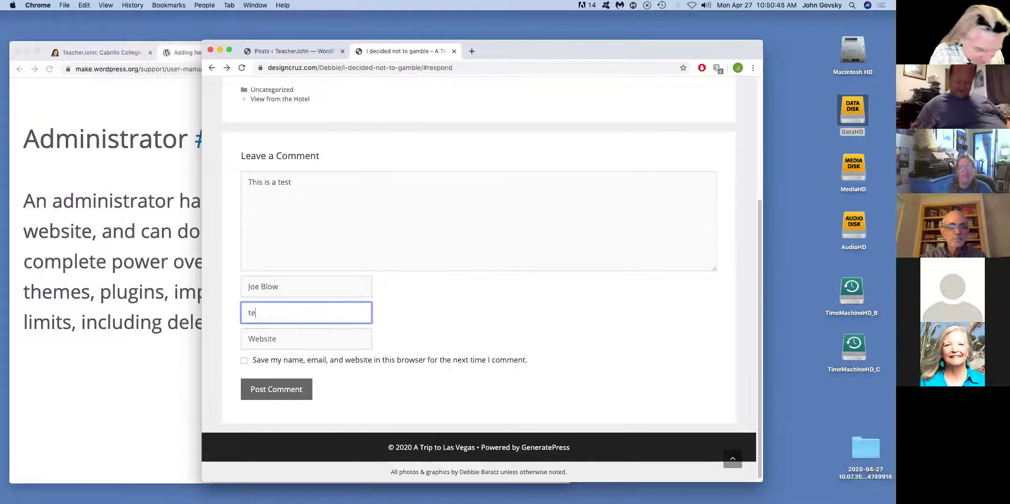
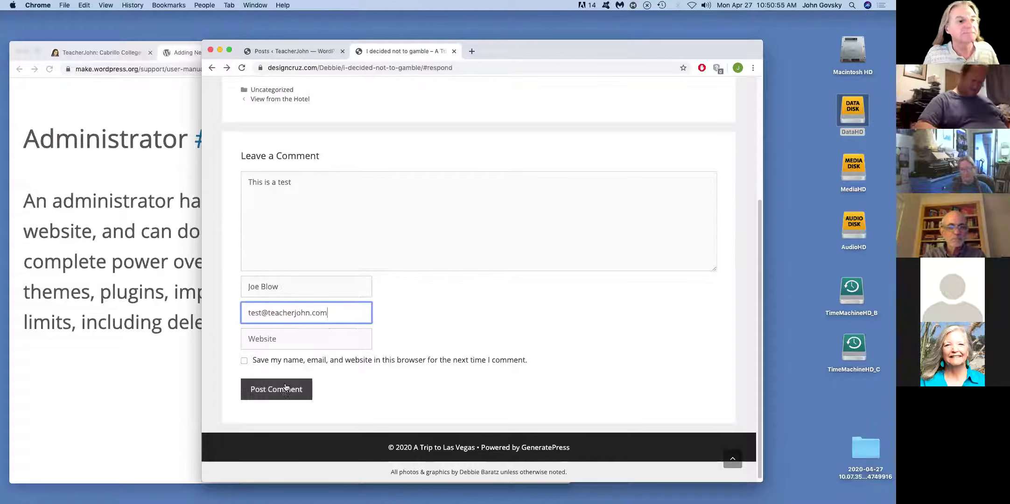
{"action": "left_click", "coordinate": [285, 390]}
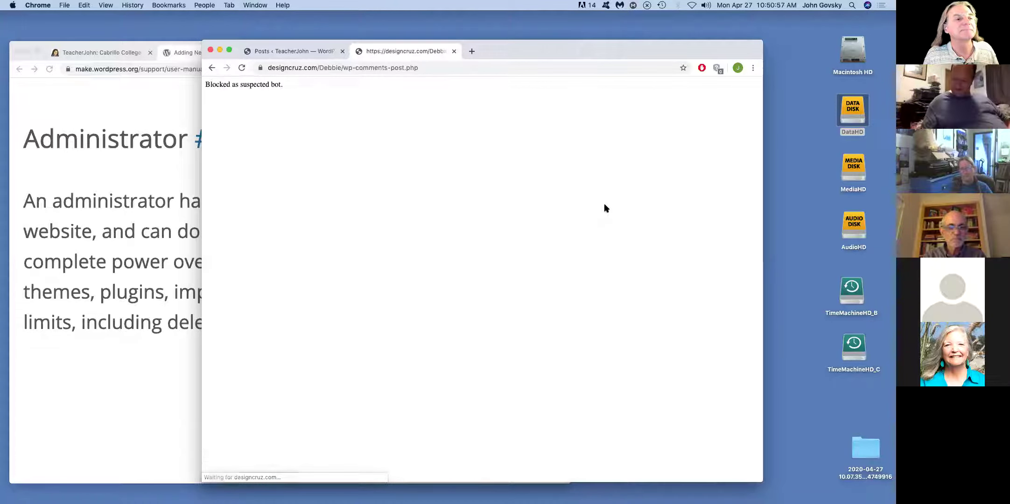
- Go back, enter a third e-mail address, post again, and return to the form
{"action": "left_click", "coordinate": [212, 68]}
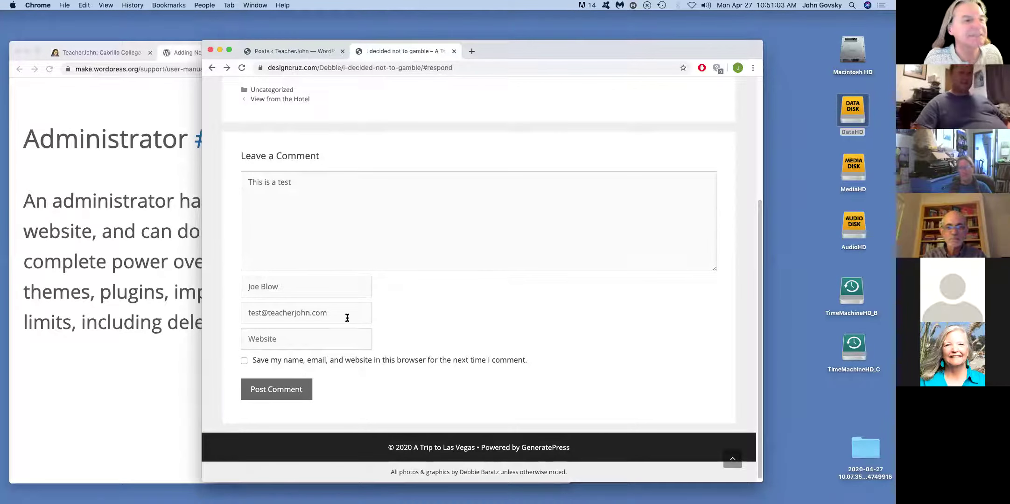
{"action": "left_click_drag", "start_coordinate": [347, 314], "coordinate": [227, 315]}
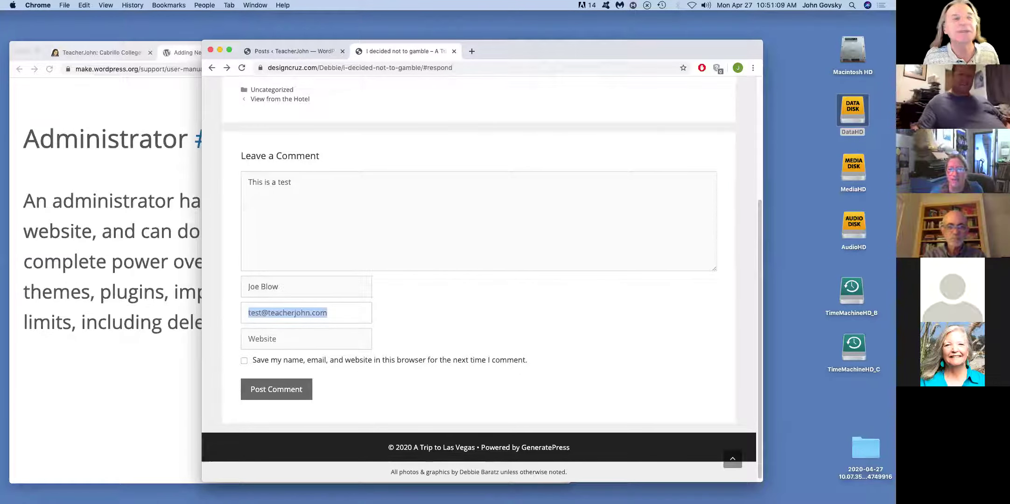
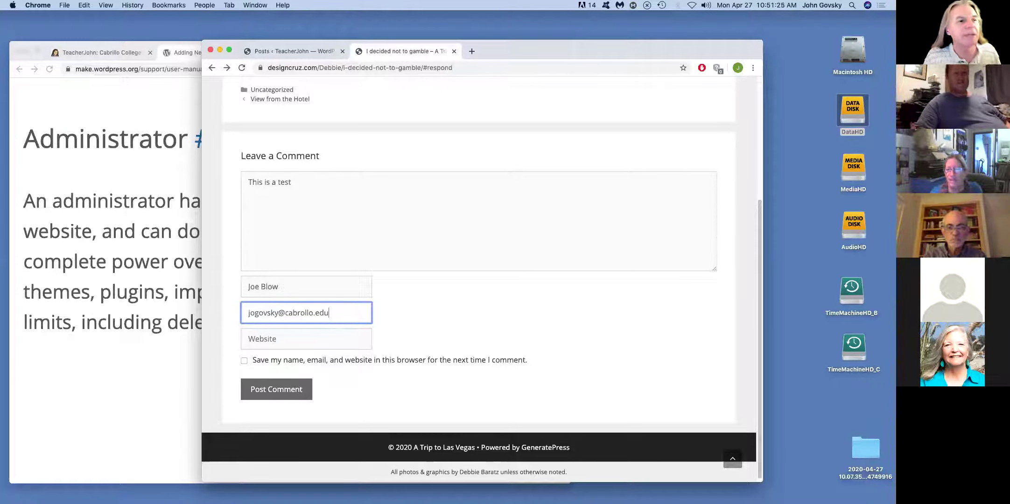
{"action": "left_click", "coordinate": [274, 394]}
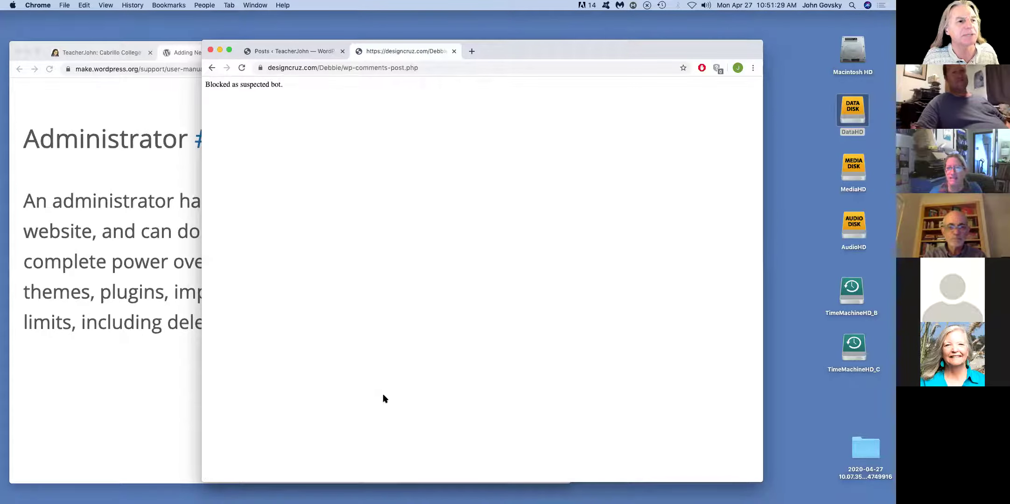
{"action": "left_click", "coordinate": [211, 68]}
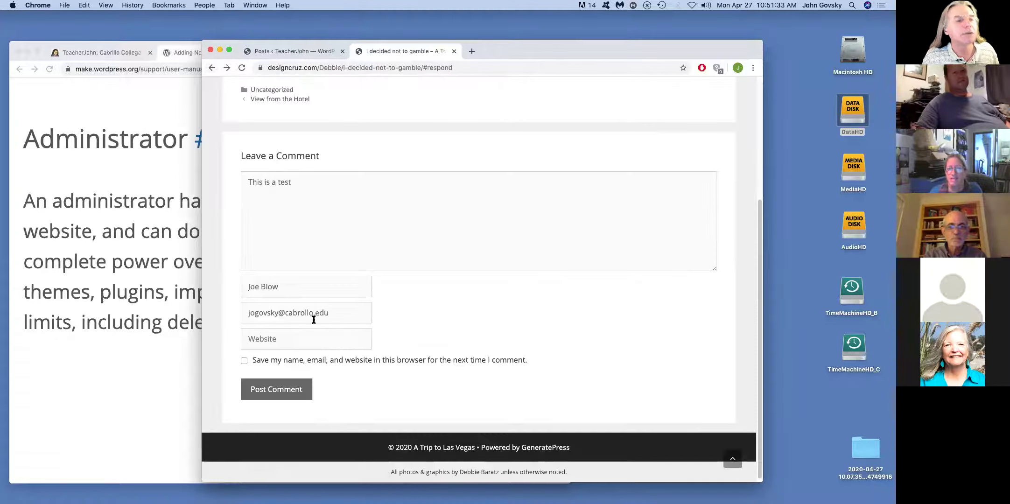
- Fix the misspelled domain in the e-mail, resubmit the comment, and return to the form
{"action": "double_click", "coordinate": [303, 312]}
{"action": "type", "text": "cri"}
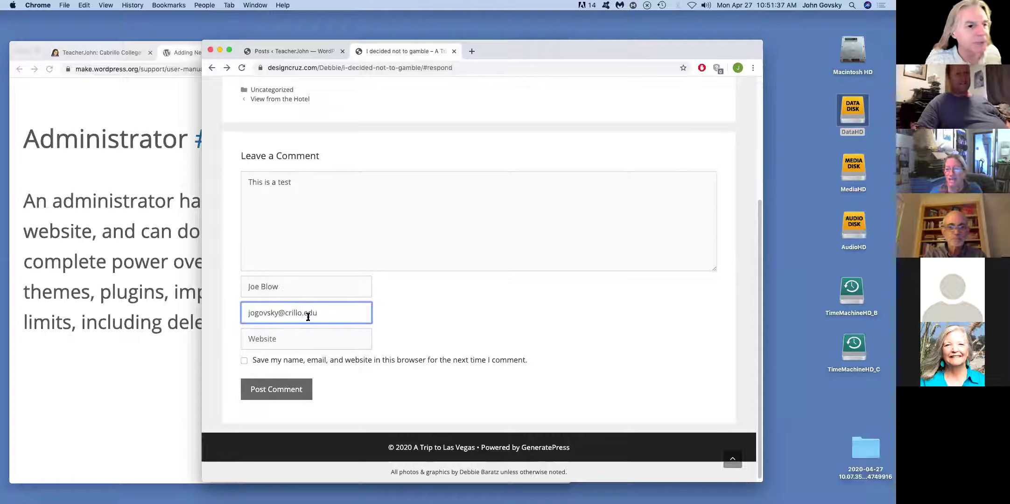
{"action": "double_click", "coordinate": [292, 312]}
{"action": "type", "text": "cabrillo"}
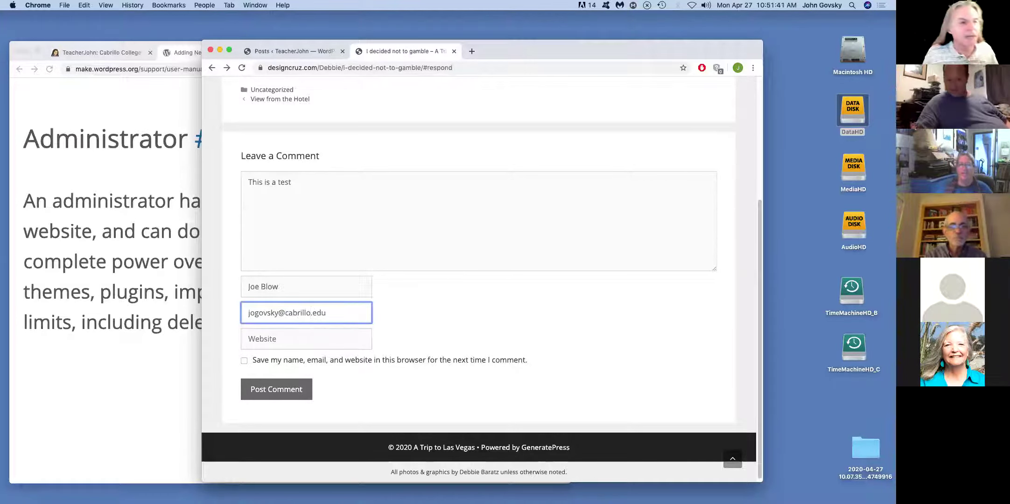
{"action": "left_click", "coordinate": [267, 390]}
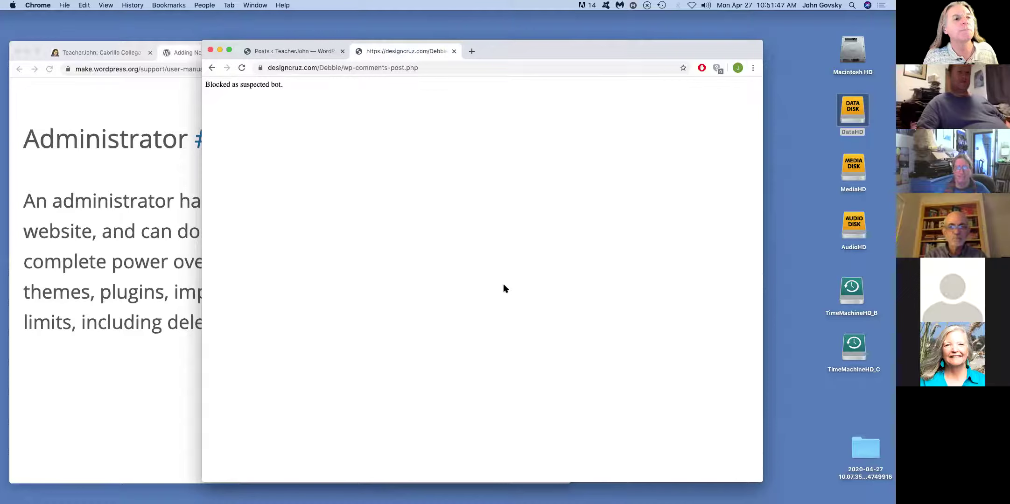
{"action": "left_click", "coordinate": [212, 68]}
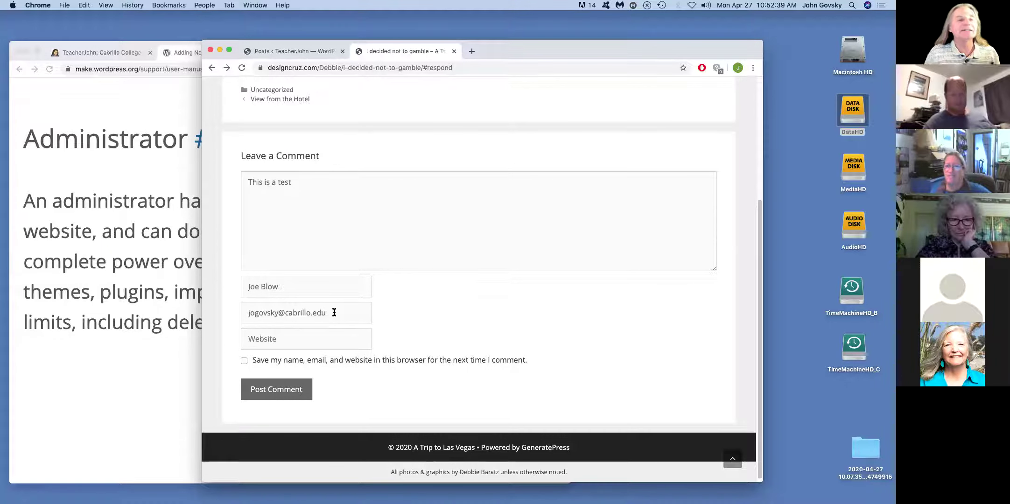
- Scroll to the top of 'I decided not to gamble' and reload it for a fresh form
{"action": "scroll", "coordinate": [485, 248], "scroll_direction": "up", "scroll_amount": 5}
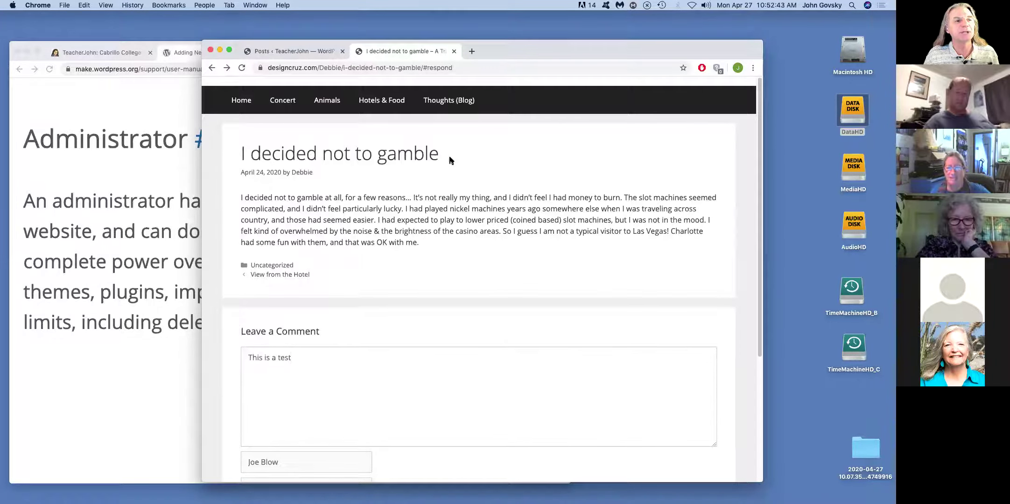
{"action": "left_click", "coordinate": [242, 68]}
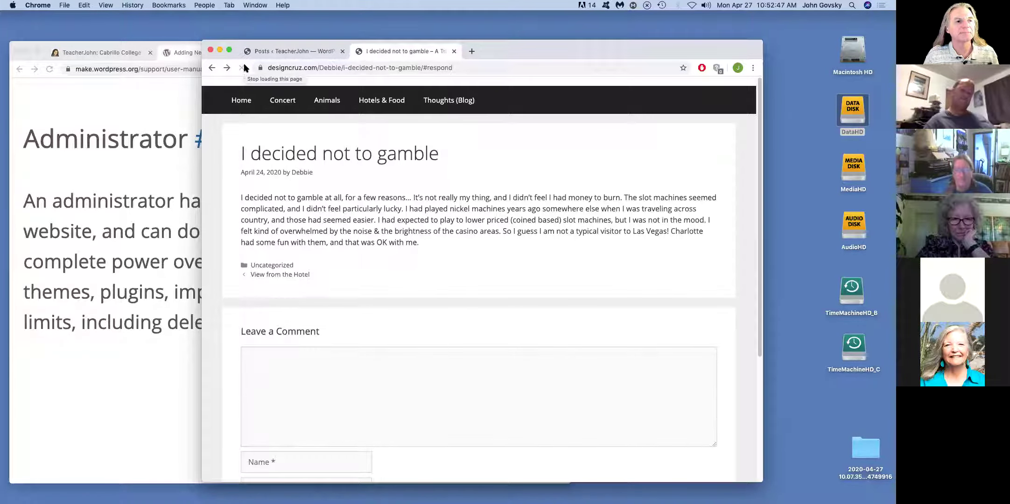
- Write the comment 'Hi There' in the comment box
{"action": "scroll", "coordinate": [451, 305], "scroll_direction": "down", "scroll_amount": 4}
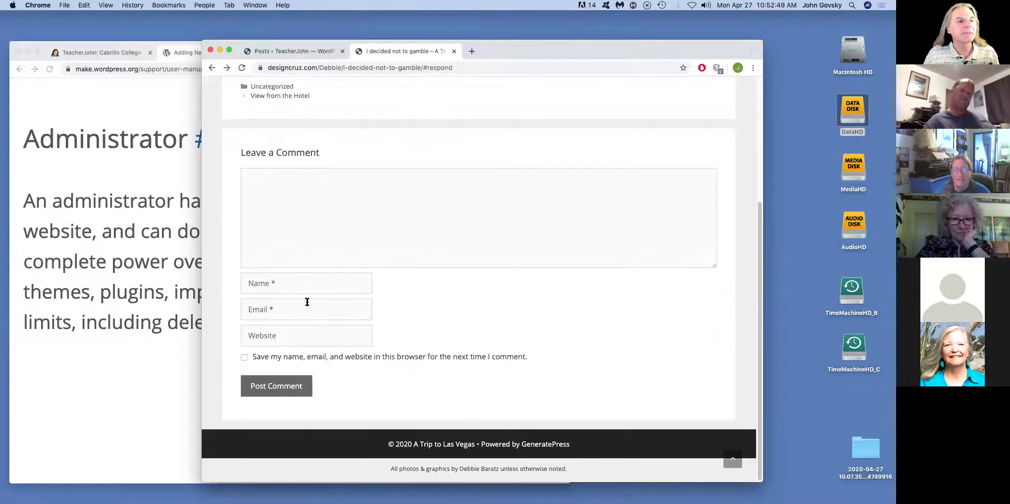
{"action": "left_click", "coordinate": [318, 187]}
{"action": "left_click", "coordinate": [319, 185]}
{"action": "type", "text": "Hi There"}
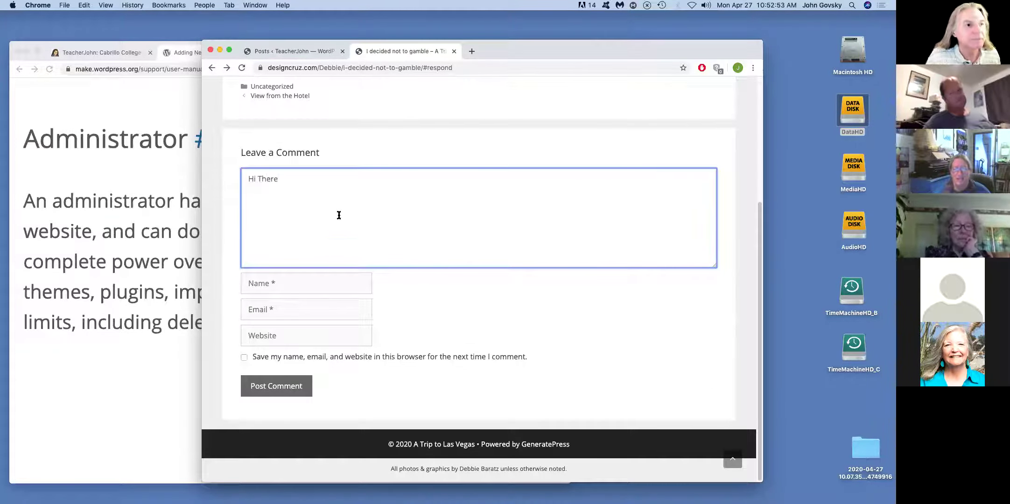
- Autofill the commenter name, remove the surname, and replace the e-mail with the college address
{"action": "left_click", "coordinate": [318, 284]}
{"action": "type", "text": "John"}
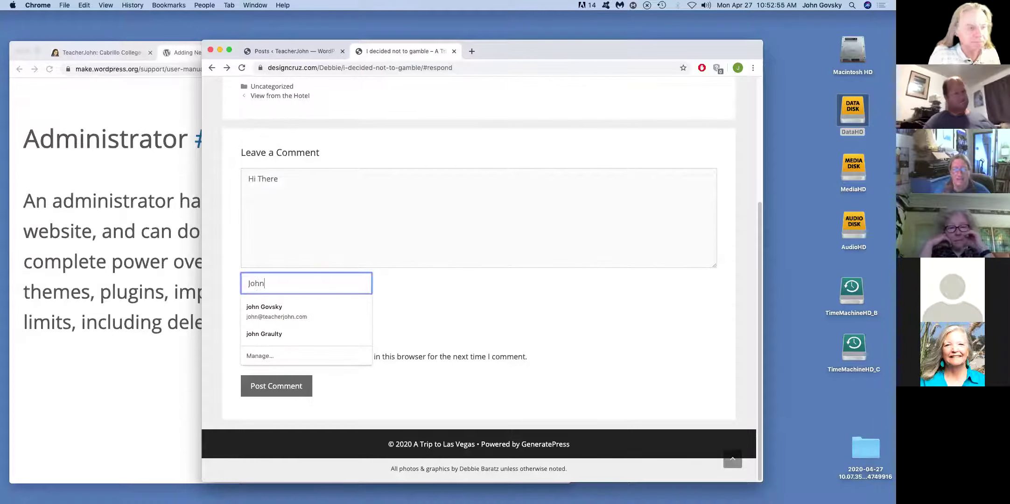
{"action": "left_click", "coordinate": [302, 312]}
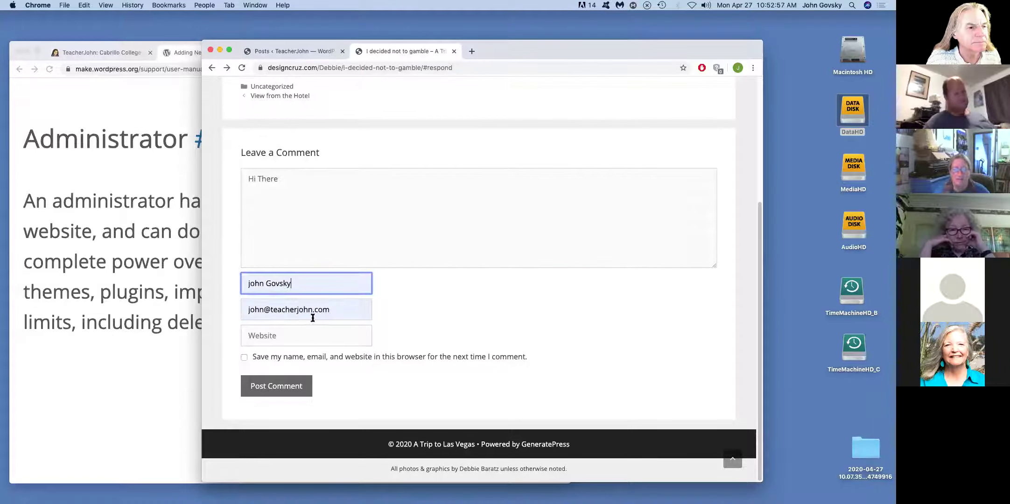
{"action": "left_click_drag", "start_coordinate": [301, 283], "coordinate": [262, 282]}
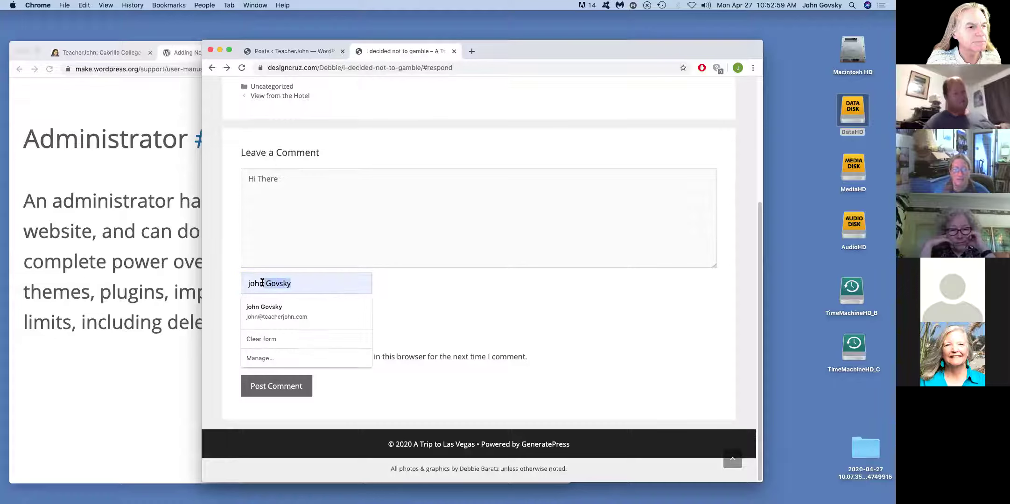
{"action": "key", "text": "BackSpace"}
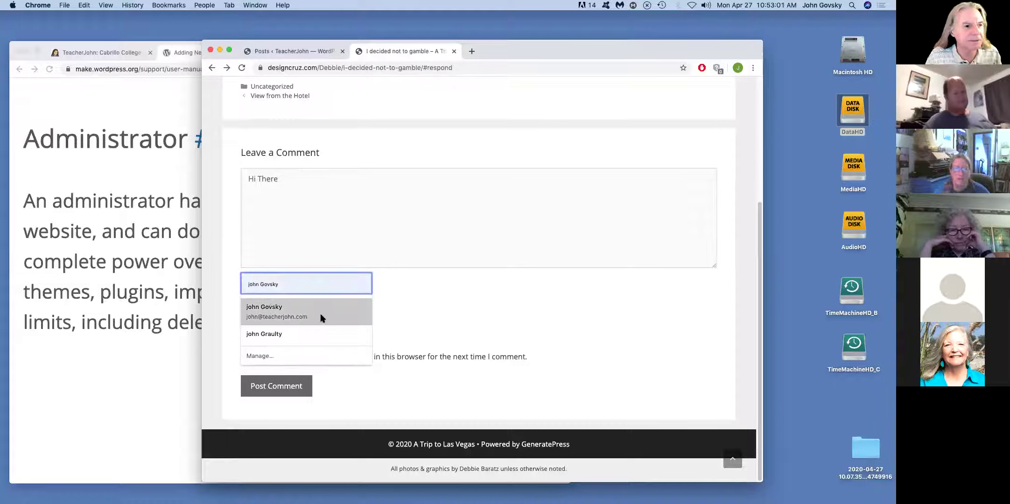
{"action": "left_click", "coordinate": [320, 318]}
{"action": "left_click_drag", "start_coordinate": [325, 311], "coordinate": [161, 306]}
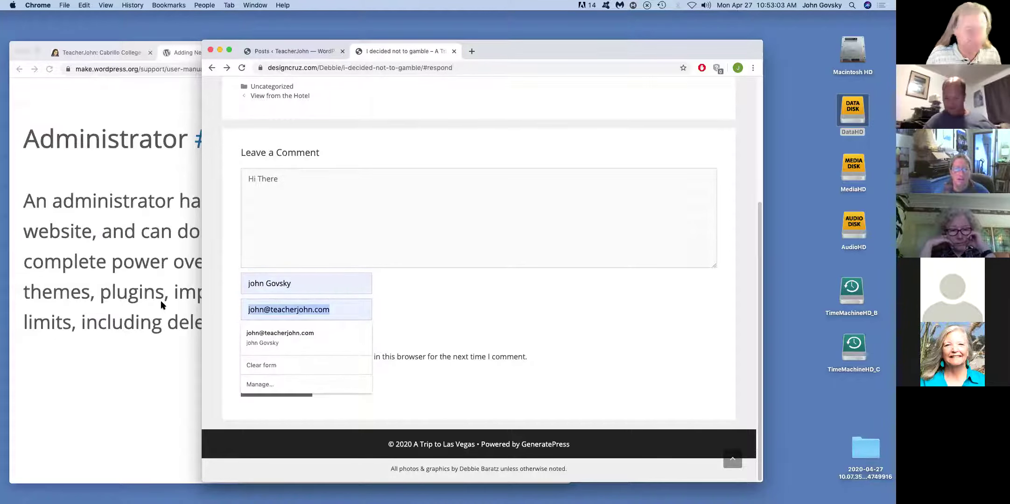
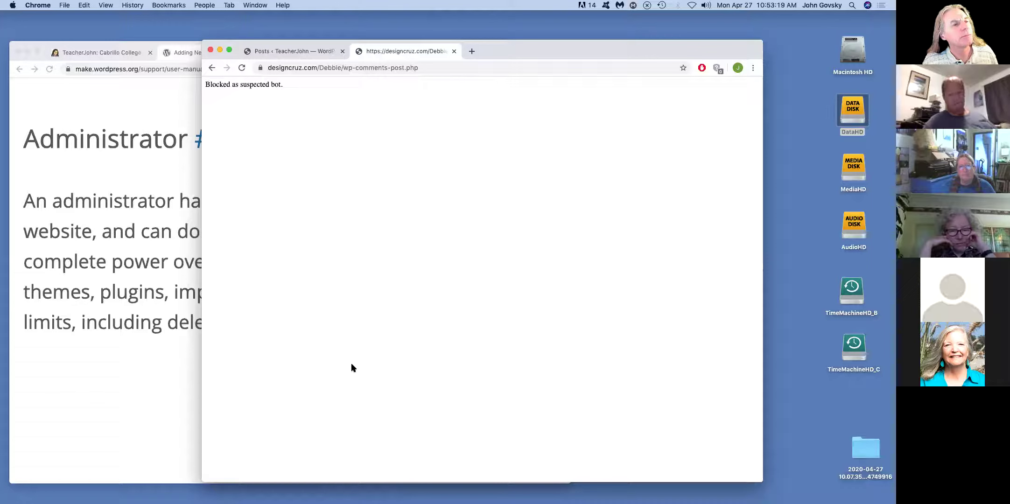
- Resubmit the 'Hi There' comment, get blocked again, and go back to Thoughts (Blog)
{"action": "left_click", "coordinate": [214, 68]}
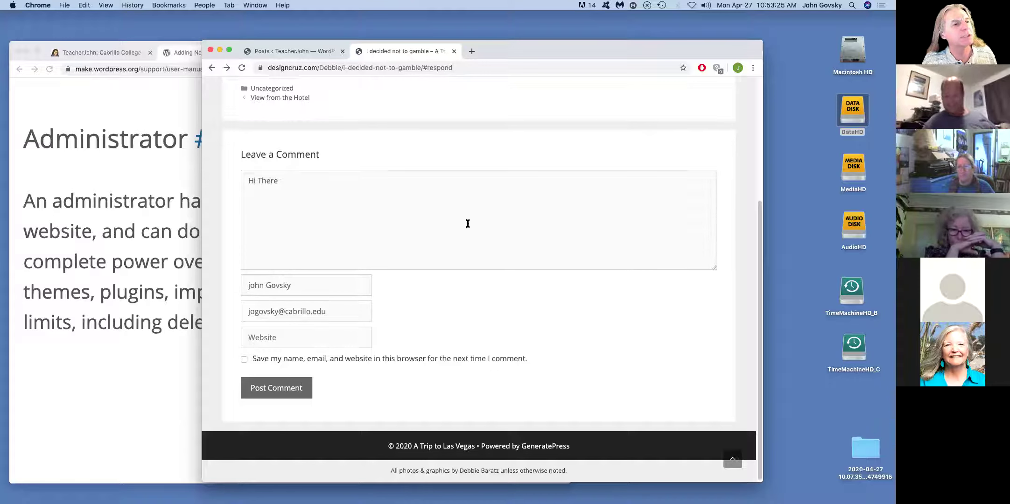
{"action": "scroll", "coordinate": [468, 223], "scroll_direction": "up", "scroll_amount": 4}
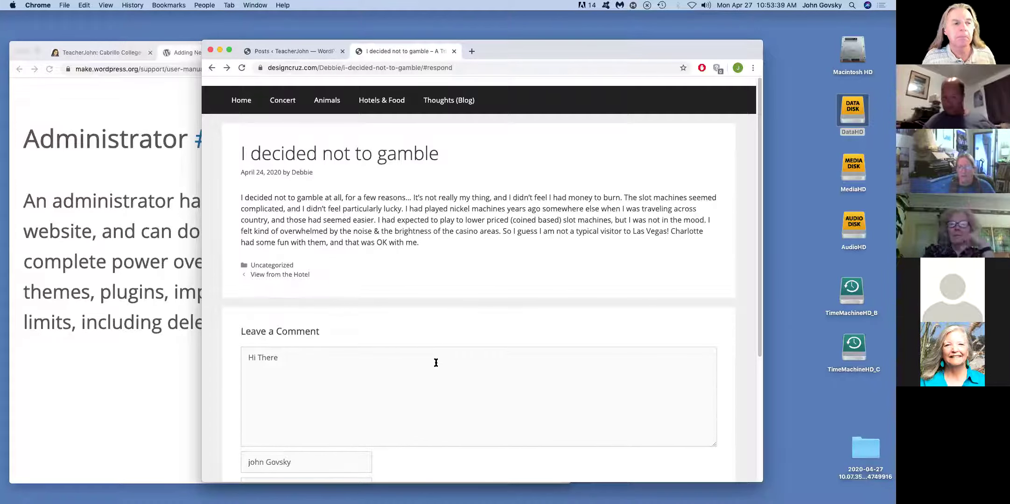
{"action": "scroll", "coordinate": [434, 360], "scroll_direction": "down", "scroll_amount": 5}
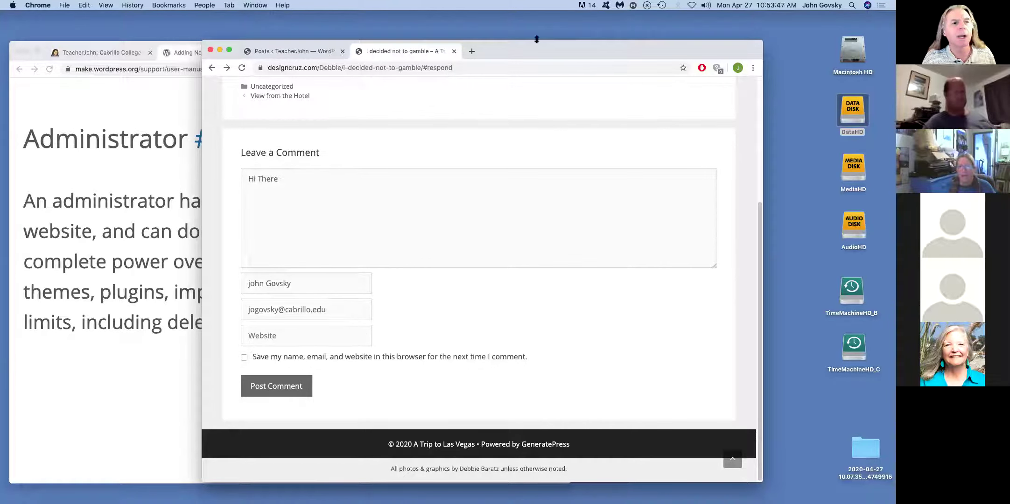
{"action": "left_click", "coordinate": [276, 387]}
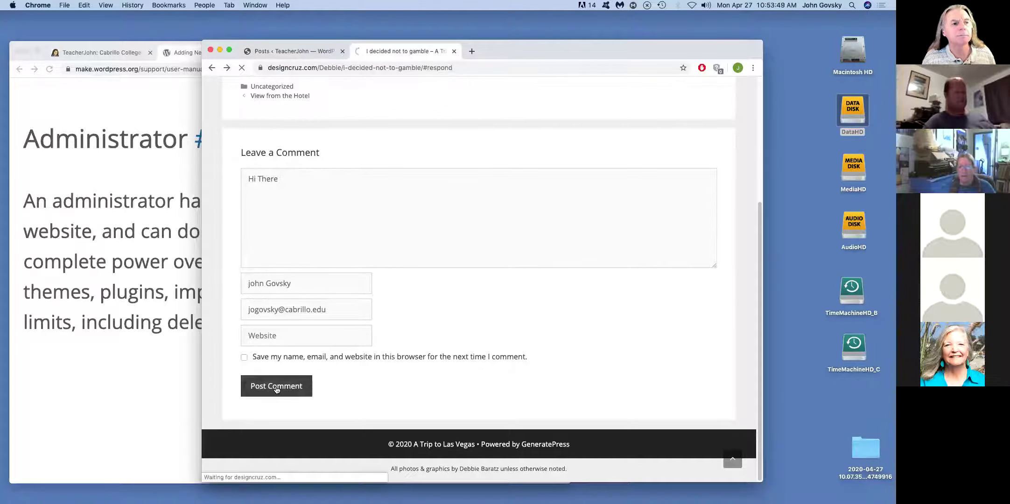
{"action": "left_click", "coordinate": [210, 69]}
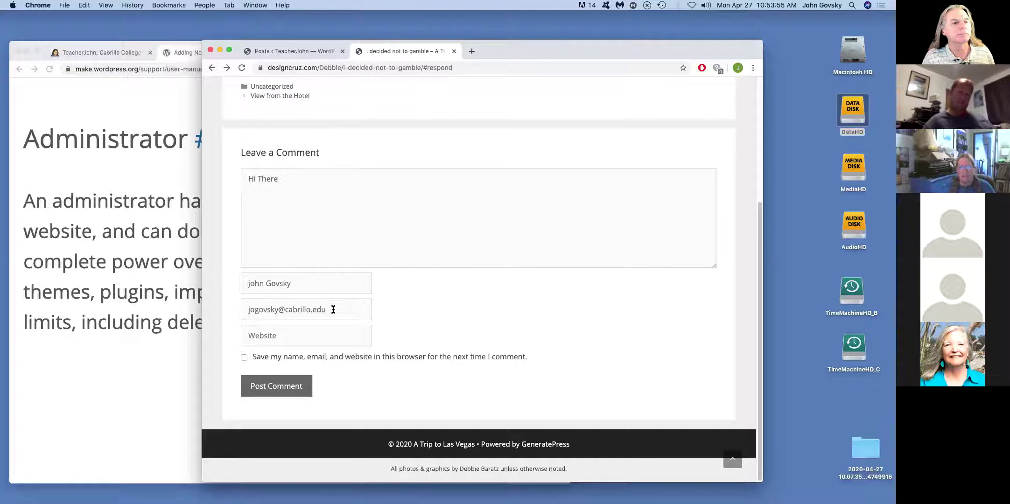
{"action": "left_click", "coordinate": [211, 68]}
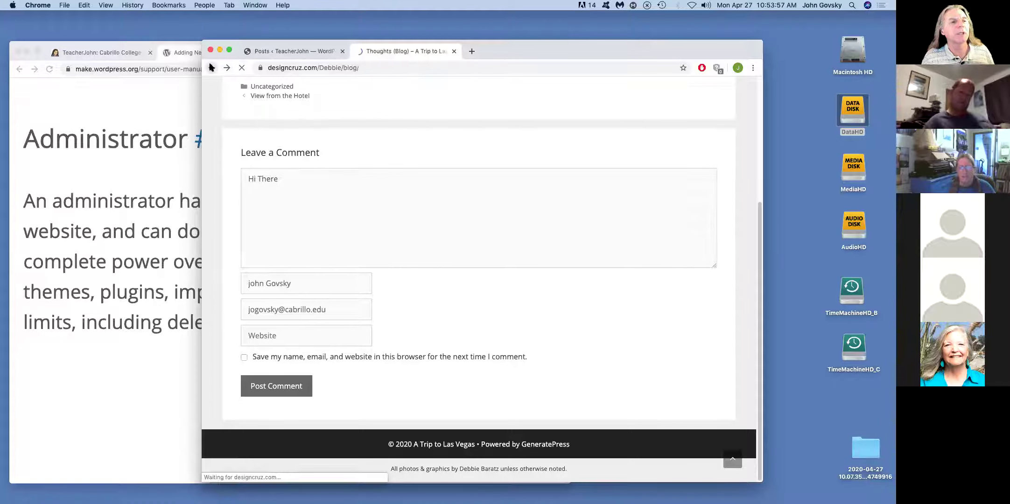
- Return to the Las Vegas home page and replace the site's folder name in the address with 'ann'
{"action": "left_click", "coordinate": [211, 68]}
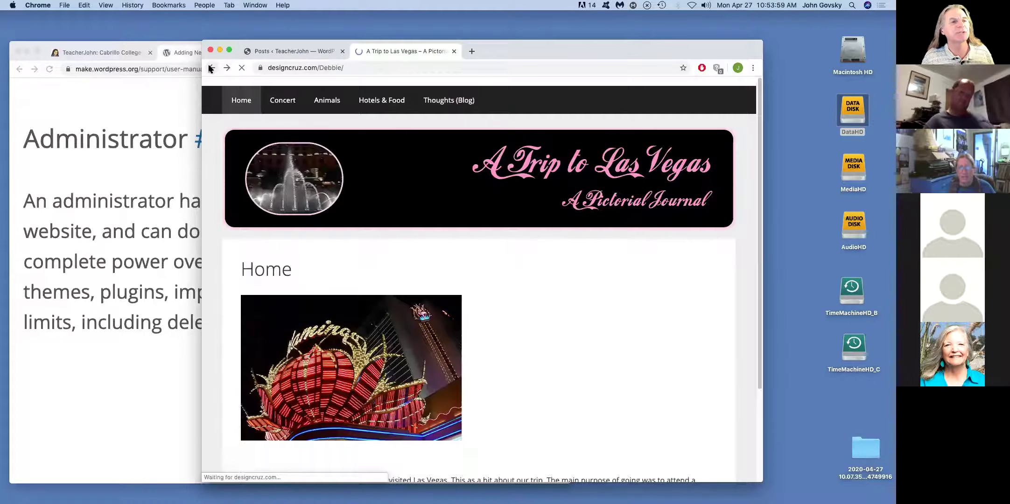
{"action": "left_click", "coordinate": [333, 68]}
{"action": "double_click", "coordinate": [331, 68]}
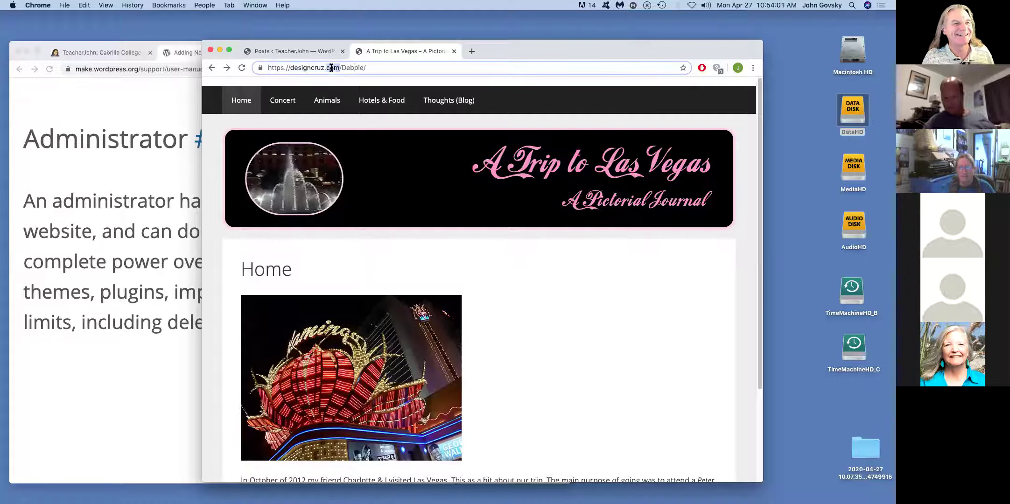
{"action": "double_click", "coordinate": [349, 68]}
{"action": "type", "text": "ann"}
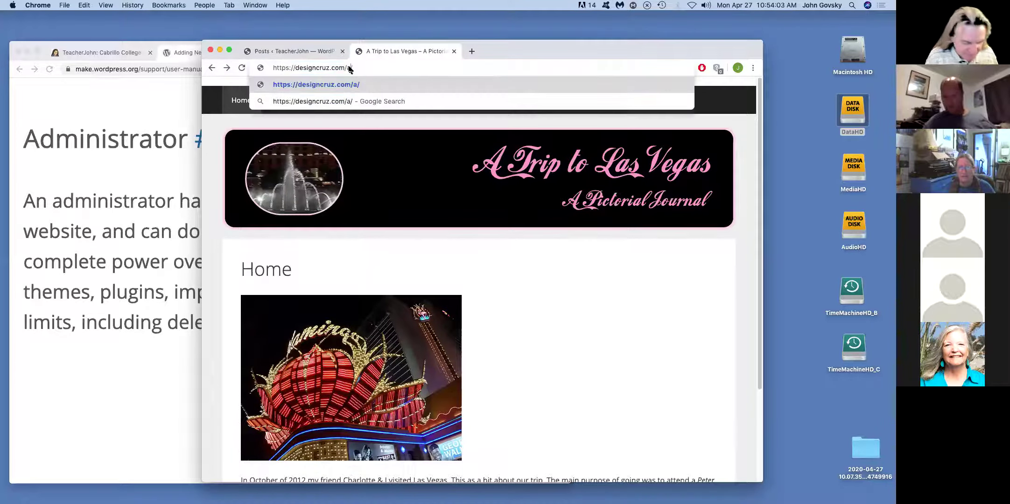
{"action": "key", "text": "Return"}
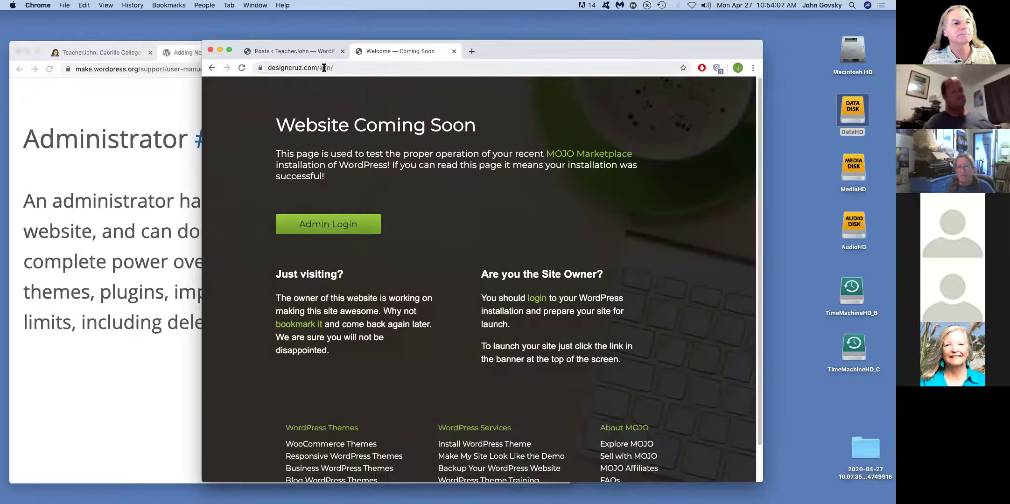
- Correct the address with a capital 'A' to load the AV Pike – Photos and Prints site
{"action": "left_click", "coordinate": [324, 67]}
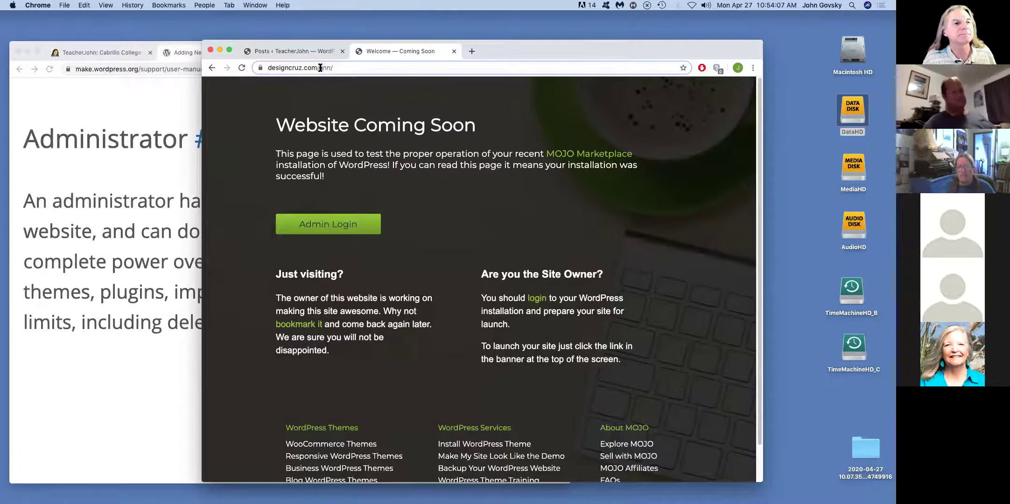
{"action": "key", "text": "BackSpace"}
{"action": "type", "text": "A"}
{"action": "key", "text": "Return"}
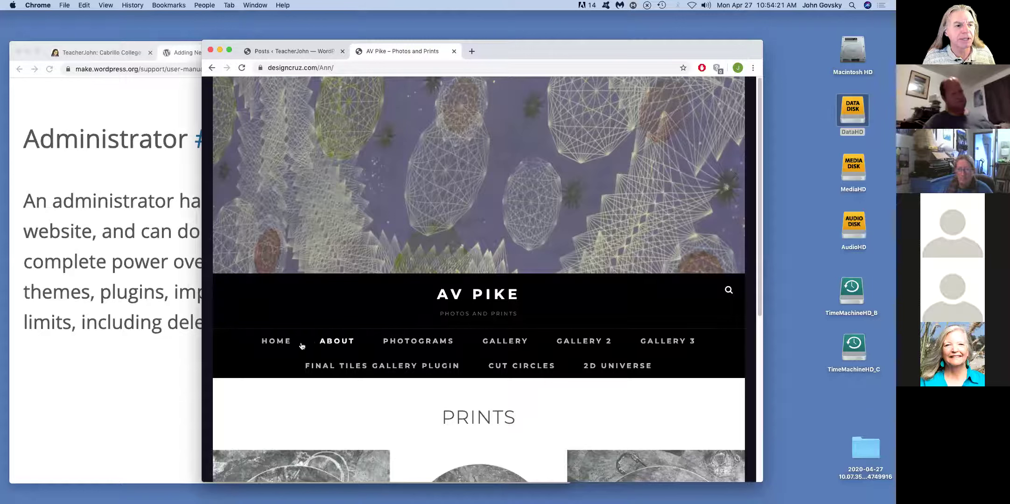
- Open the Cut Circles post from the AV Pike home page
{"action": "scroll", "coordinate": [316, 345], "scroll_direction": "down", "scroll_amount": 6}
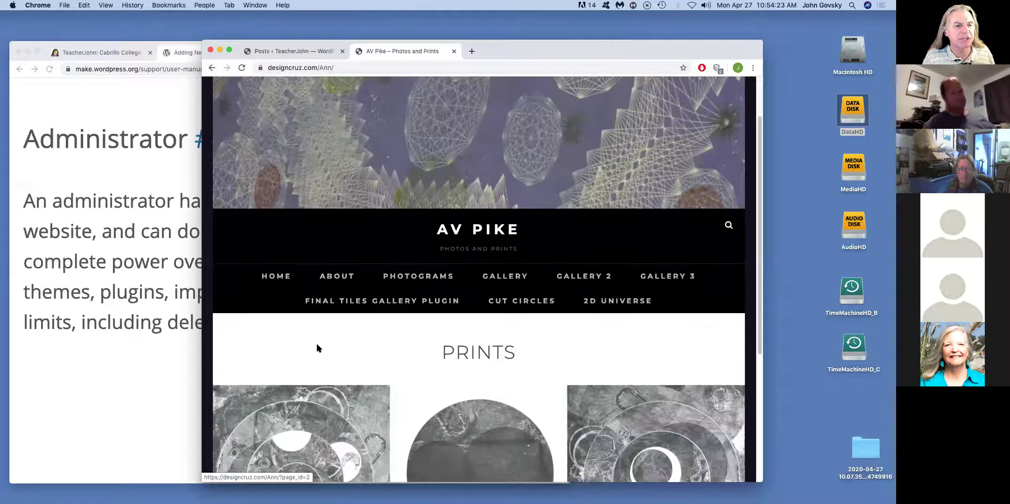
{"action": "scroll", "coordinate": [381, 345], "scroll_direction": "up", "scroll_amount": 4}
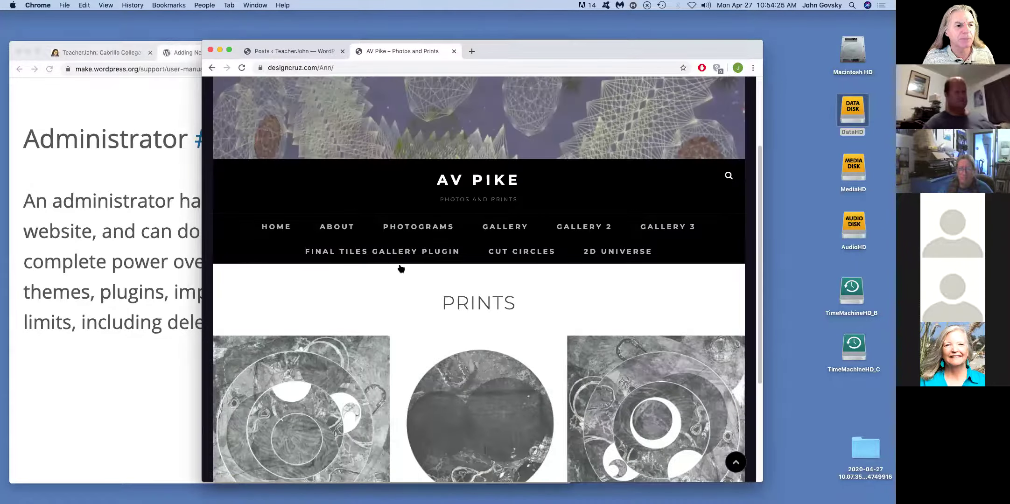
{"action": "left_click", "coordinate": [526, 254]}
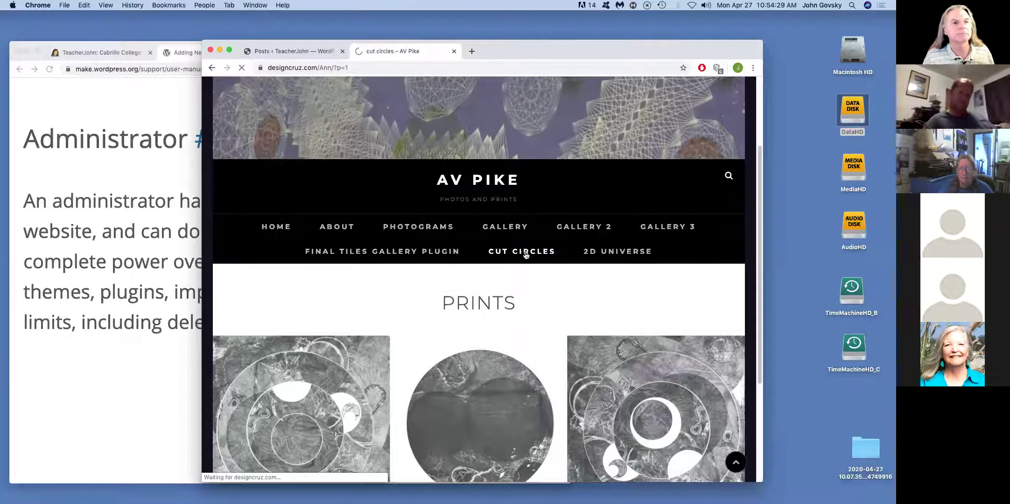
- Start a reply in the Leave a Reply comment box: 'Hello, I am not'
{"action": "scroll", "coordinate": [565, 364], "scroll_direction": "down", "scroll_amount": 6}
{"action": "scroll", "coordinate": [565, 366], "scroll_direction": "down", "scroll_amount": 8}
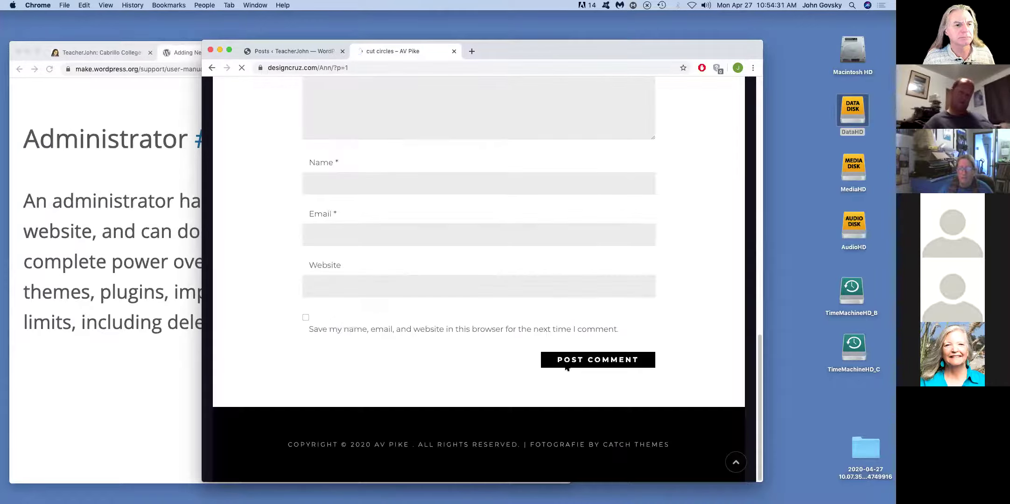
{"action": "scroll", "coordinate": [565, 366], "scroll_direction": "up", "scroll_amount": 4}
{"action": "scroll", "coordinate": [467, 327], "scroll_direction": "down", "scroll_amount": 1}
{"action": "left_click", "coordinate": [385, 188]}
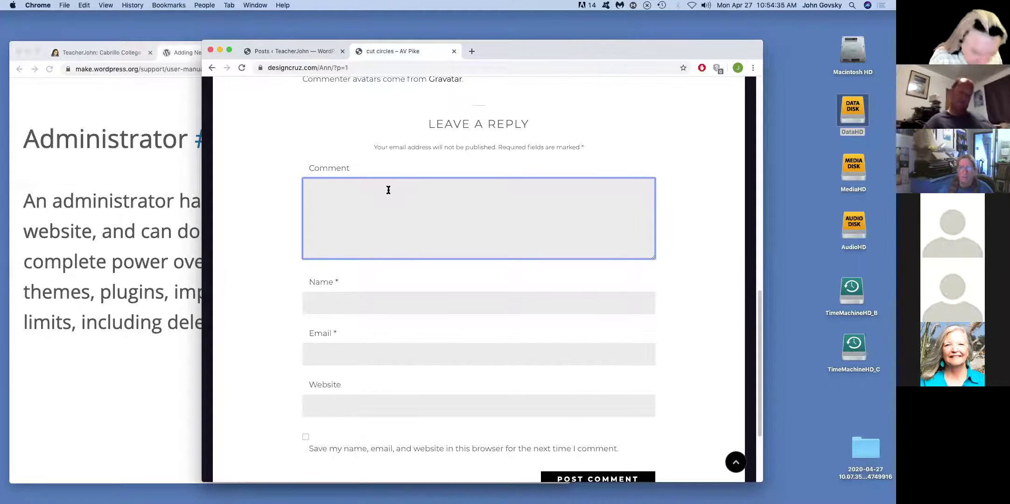
{"action": "type", "text": "Hello"}
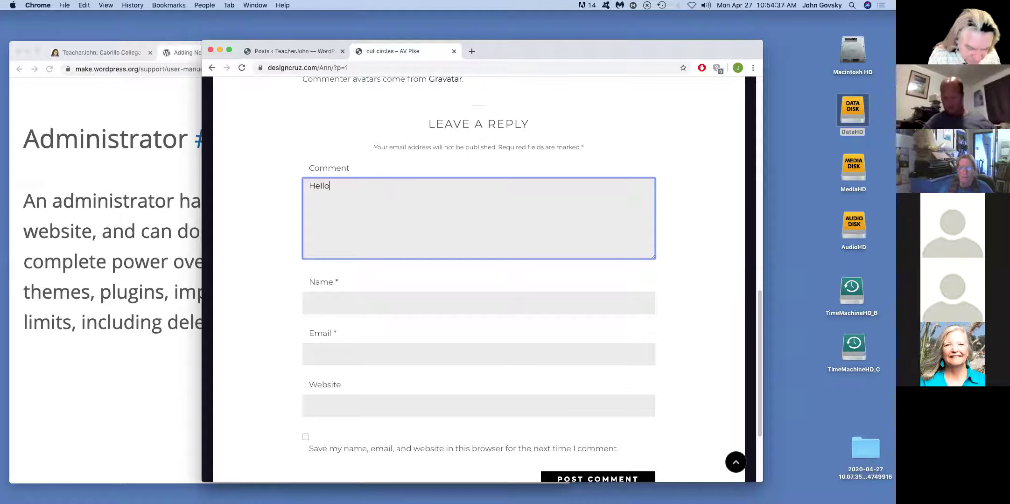
{"action": "type", "text": ", I am not"}
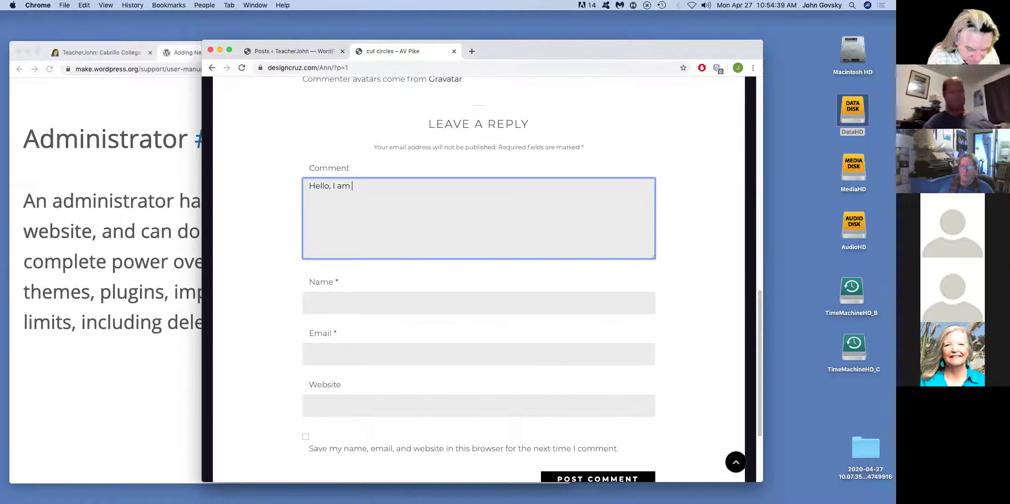